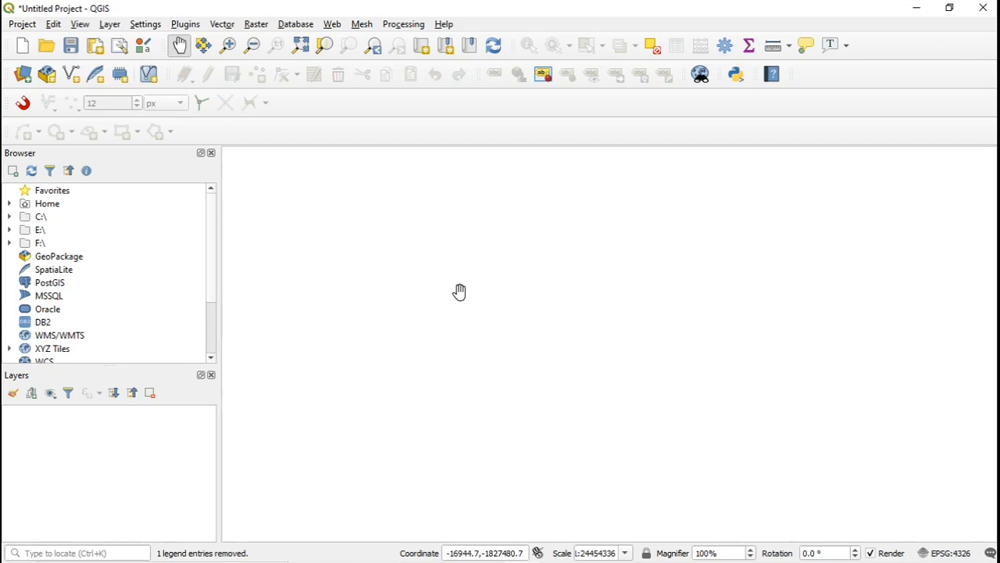
Choose the comma-separated Coordinate File from the excel sheet folder as the source for a new delimited text layer.
click(18, 79)
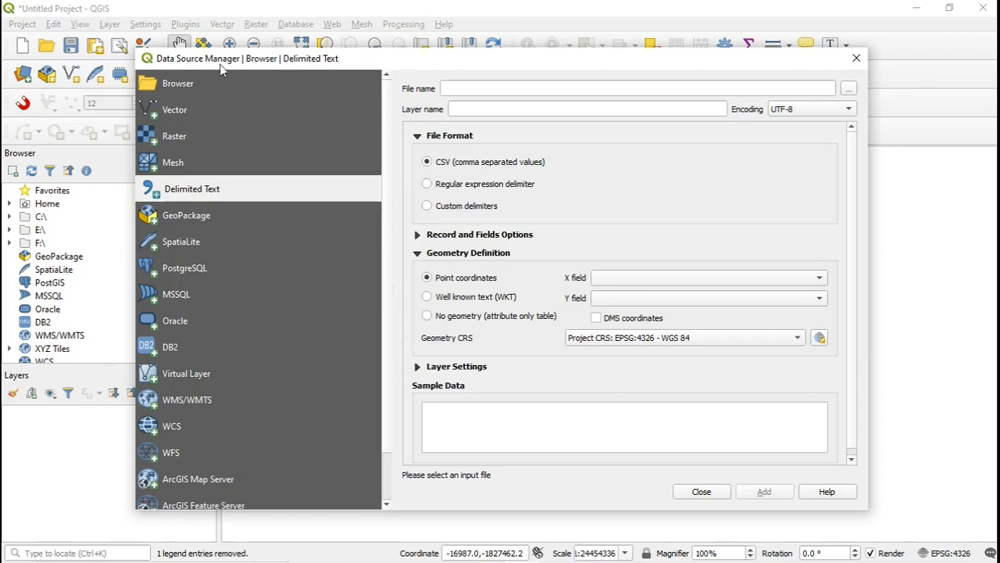
drag(361, 61, 371, 29)
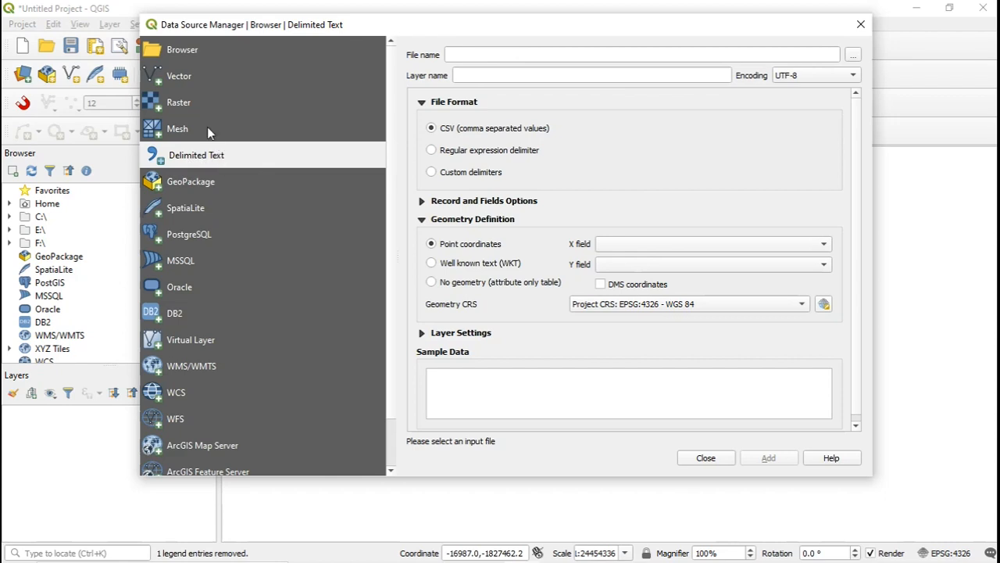
click(205, 82)
click(206, 100)
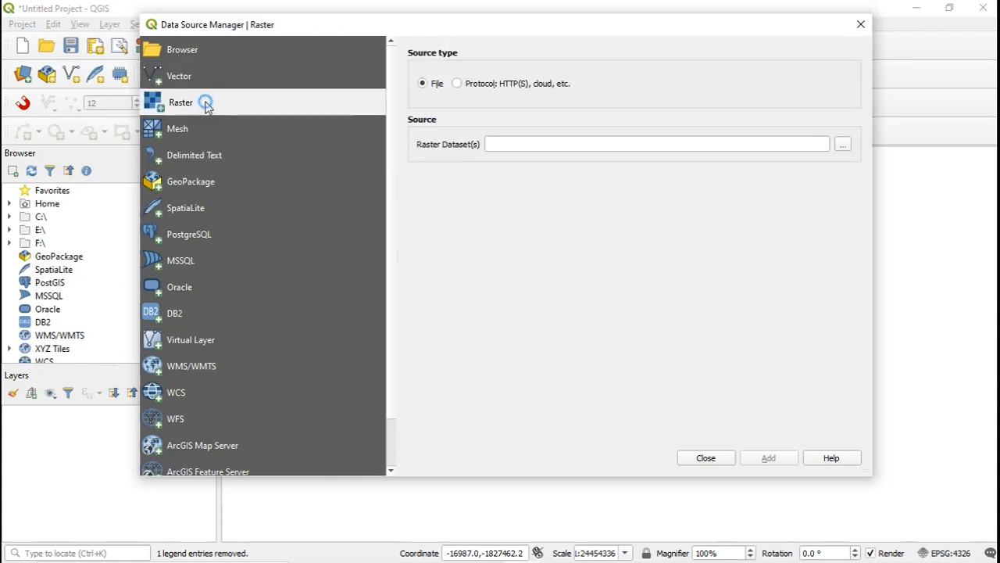
click(206, 129)
click(208, 154)
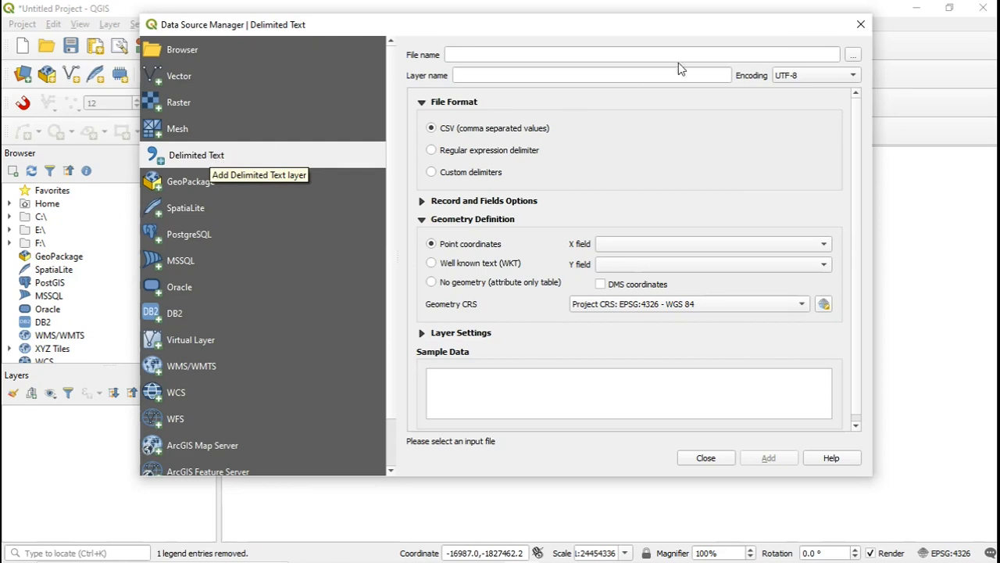
click(854, 57)
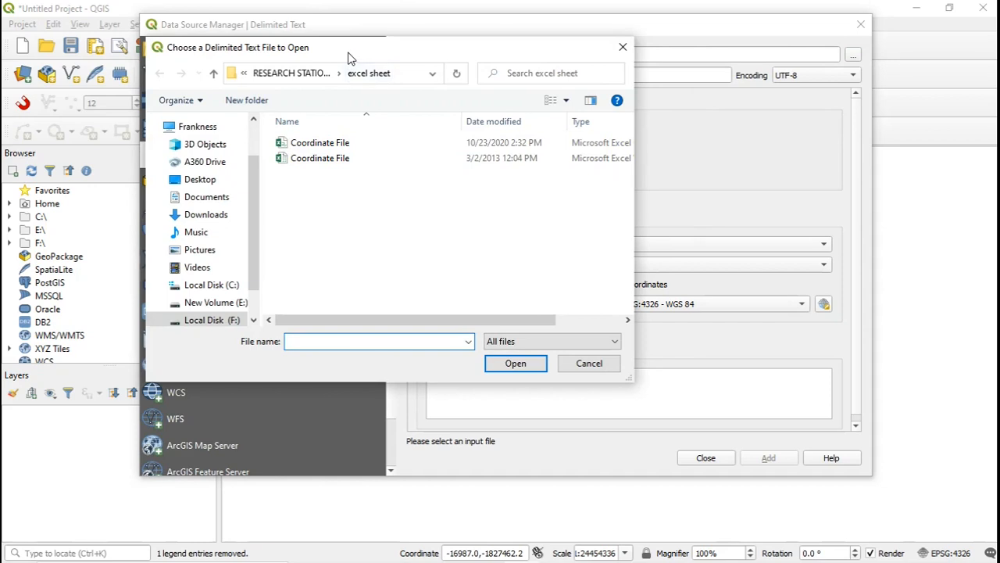
drag(347, 54, 418, 53)
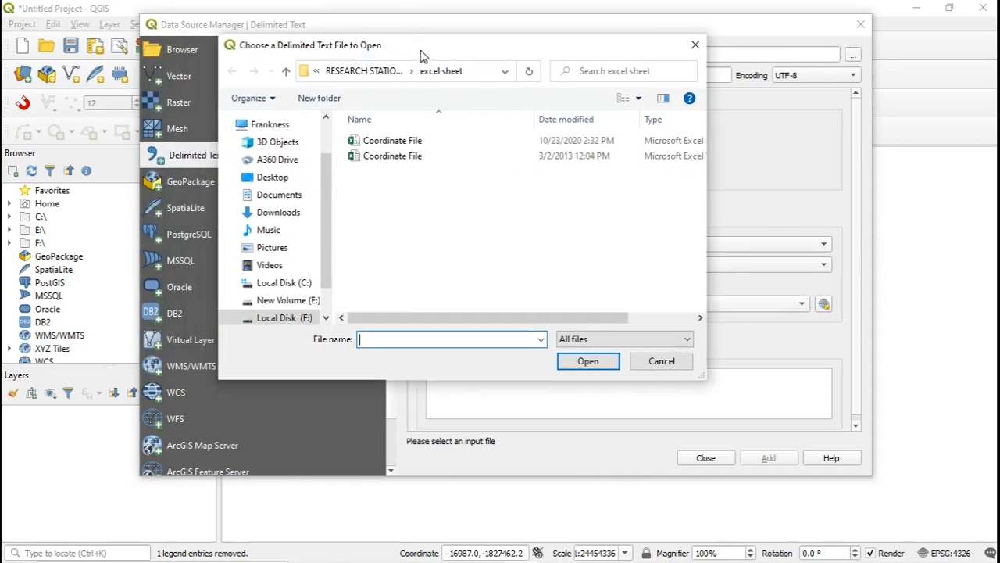
click(426, 142)
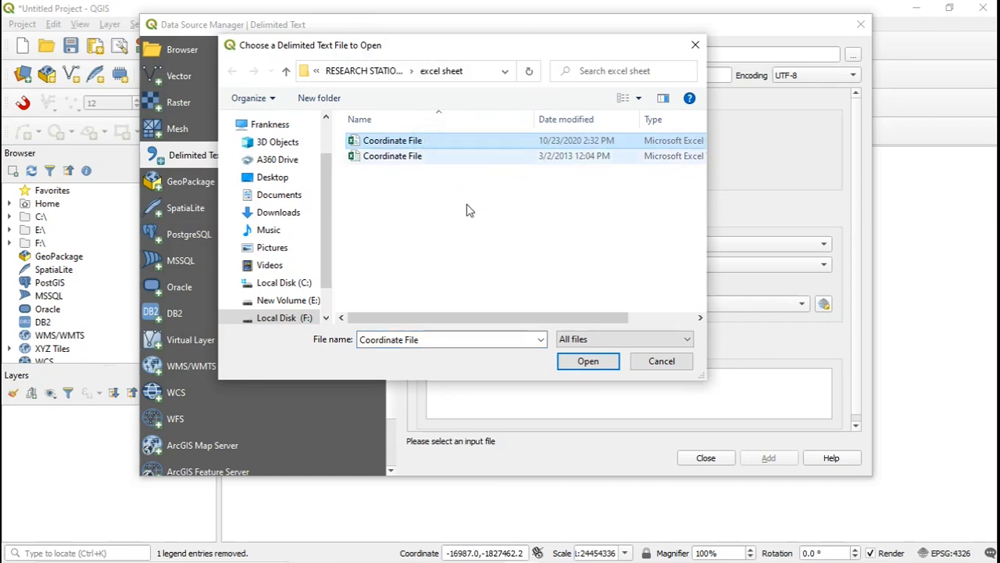
click(588, 361)
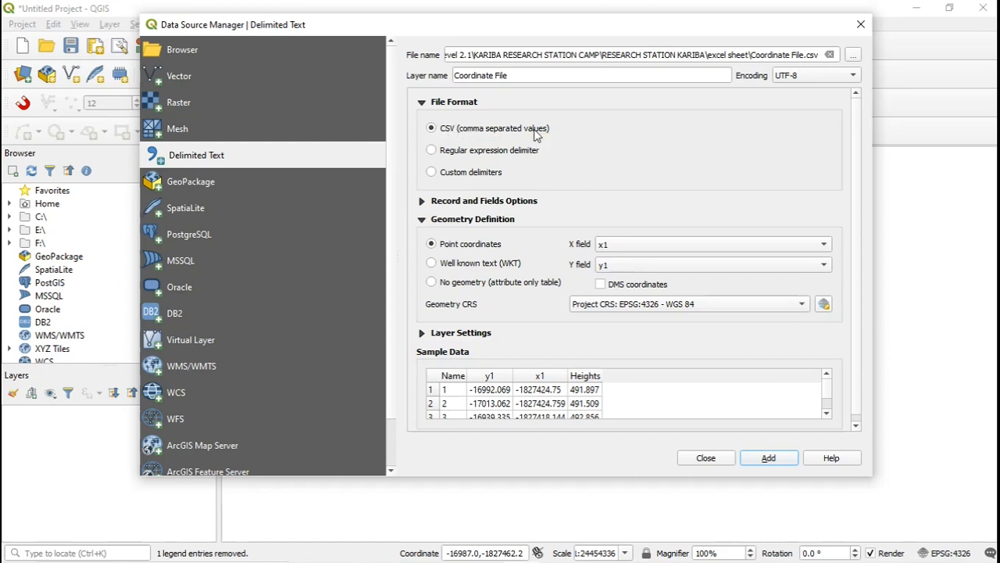
Assign y1 as the X field and x1 as the Y field, and add the Coordinate File points to the map.
drag(567, 30, 625, 37)
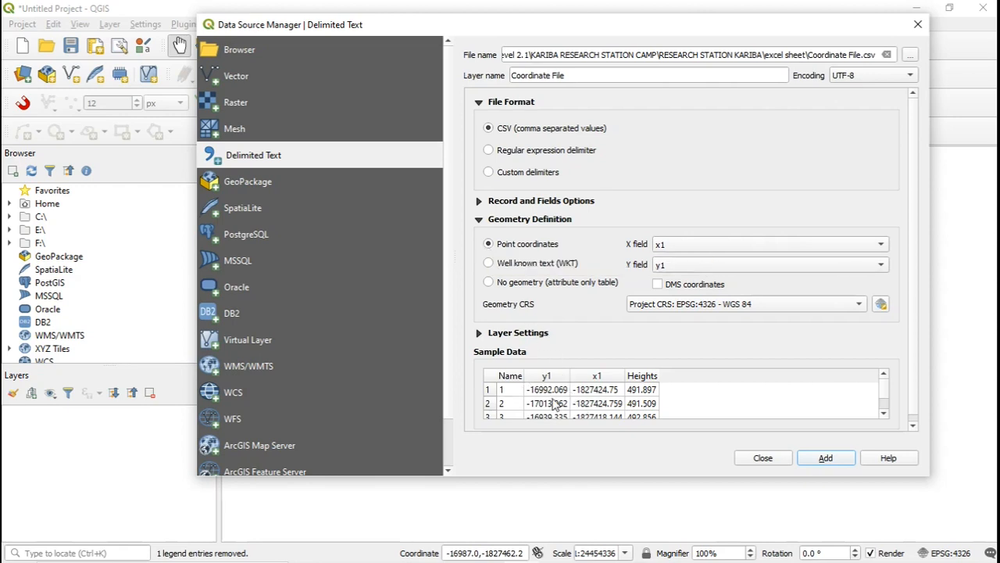
scroll(570, 393, down, 2)
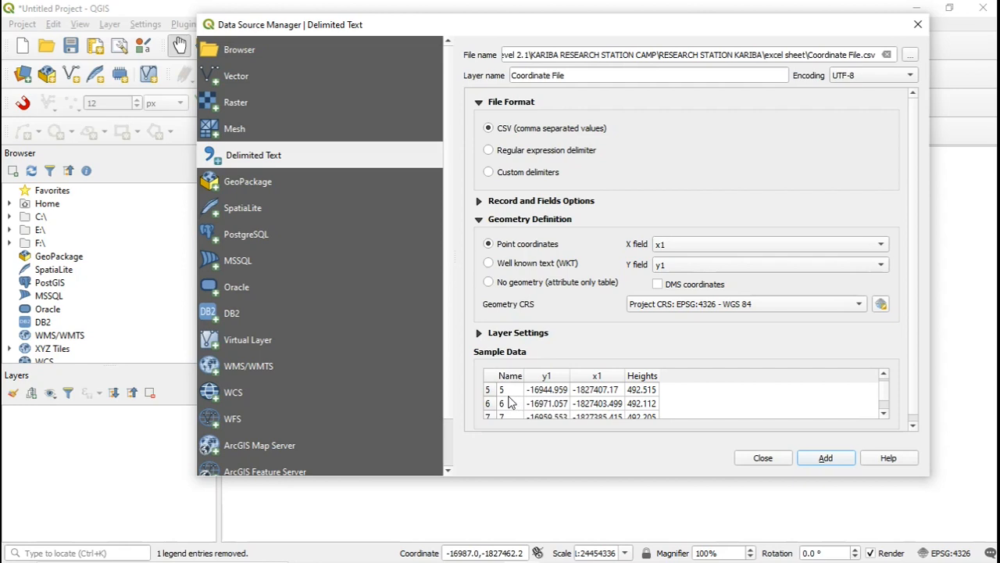
scroll(580, 412, up, 2)
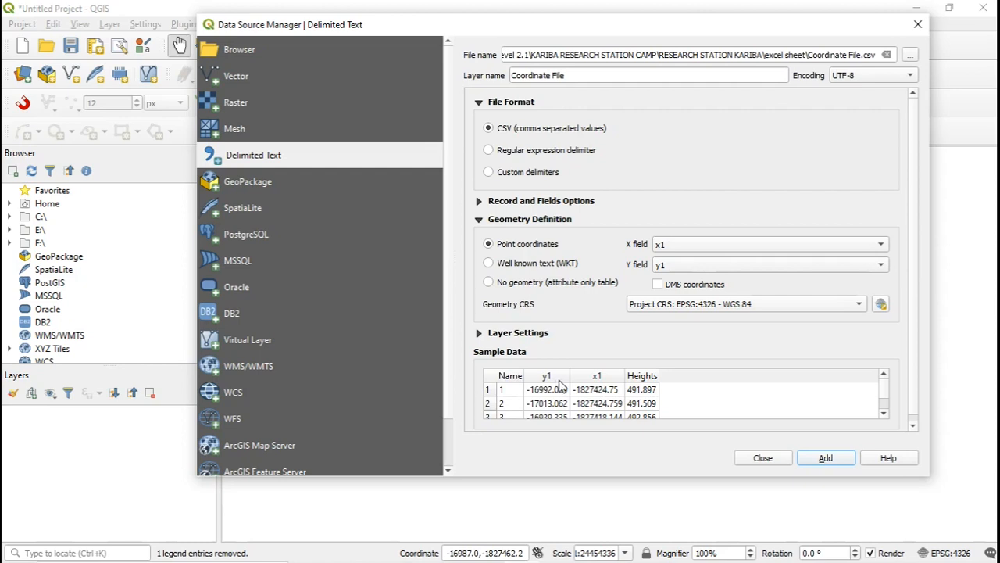
click(749, 246)
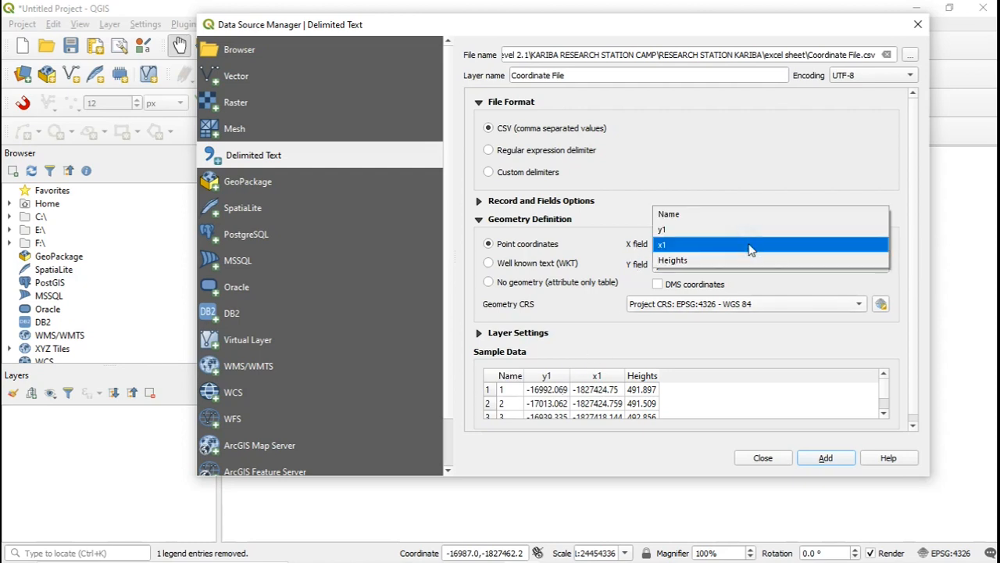
click(745, 229)
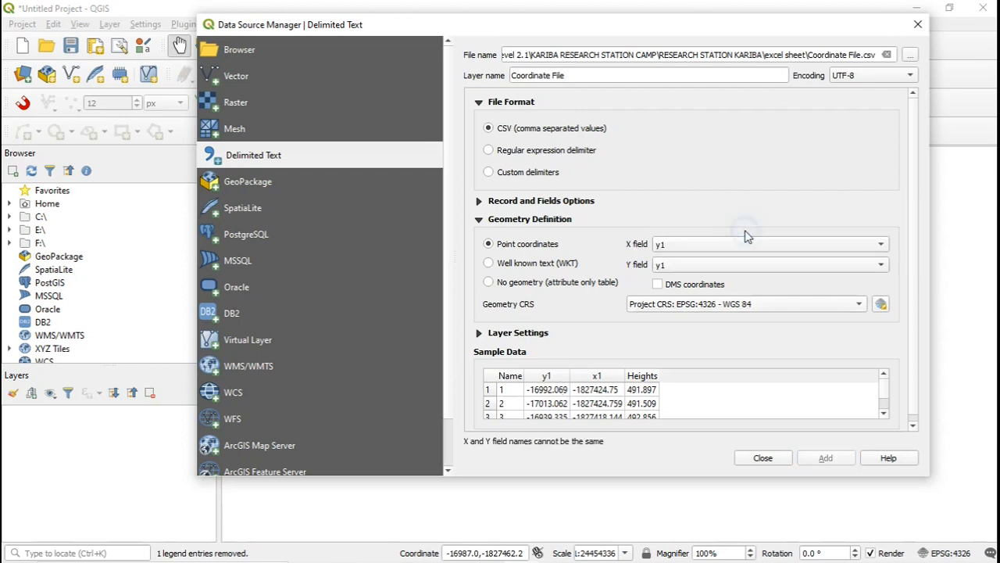
click(681, 270)
click(681, 276)
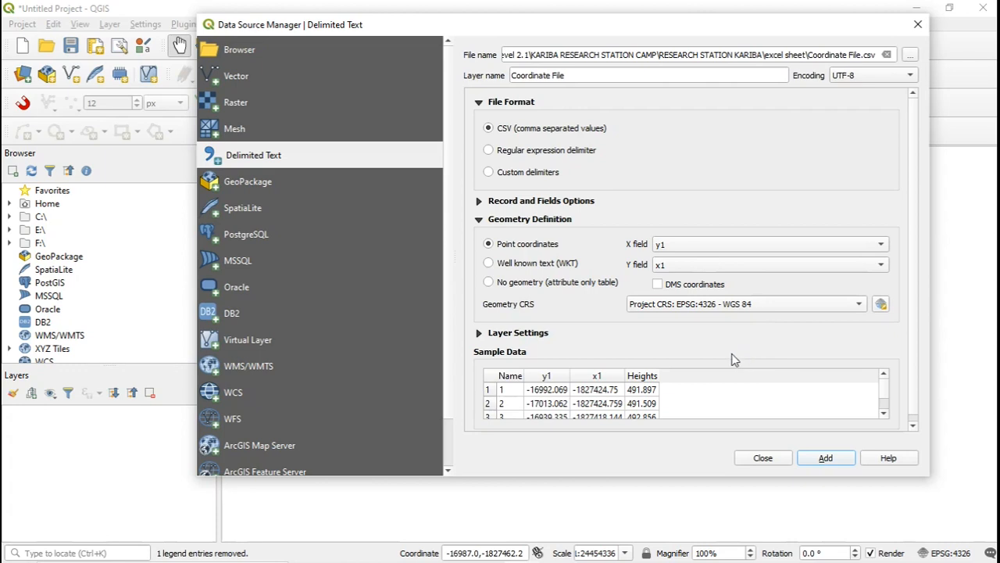
click(825, 463)
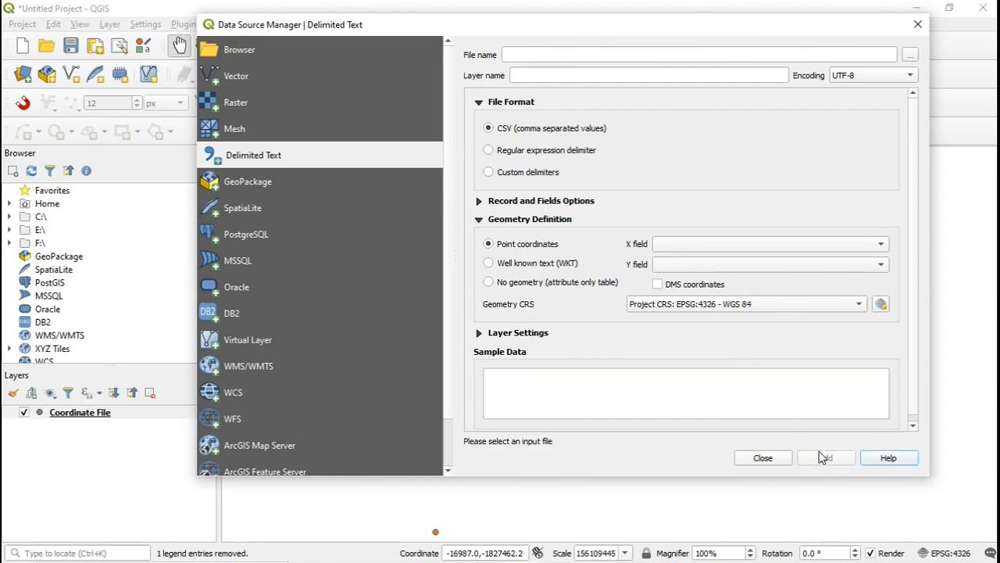
click(762, 459)
Examine how the imported Coordinate File points are distributed on the map, including the outlying points and the dense cluster.
drag(775, 295, 677, 310)
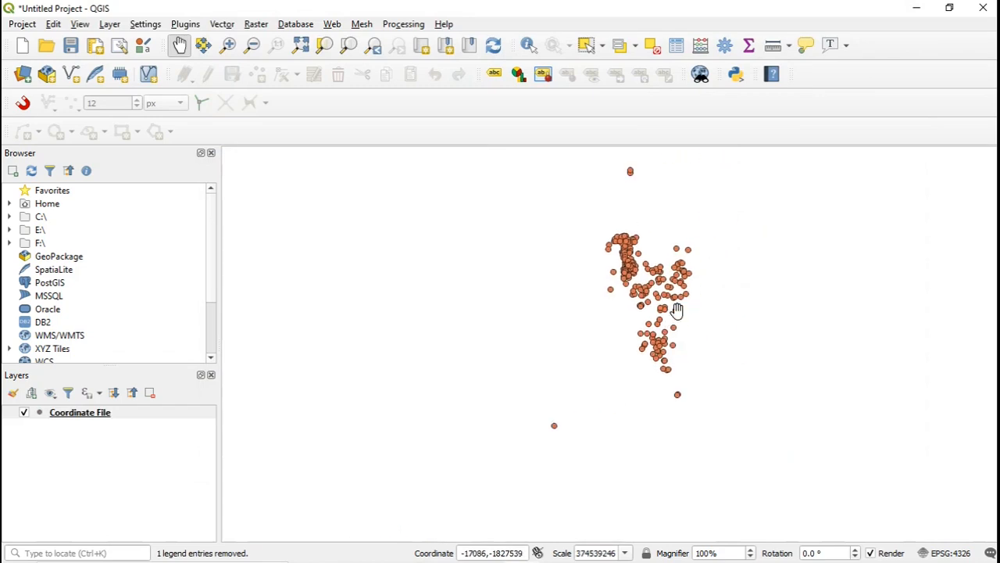
scroll(660, 303, up, 2)
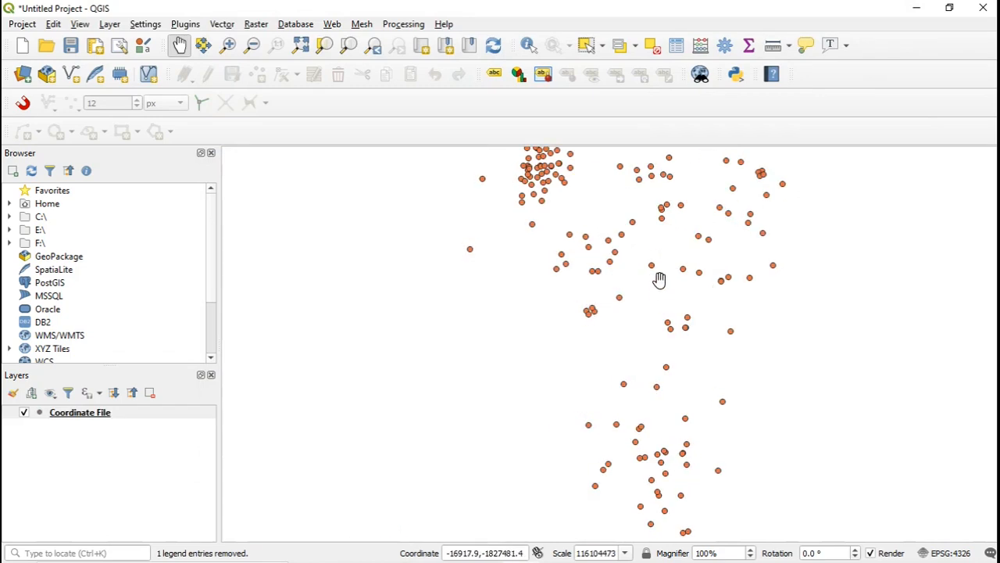
scroll(636, 208, up, 2)
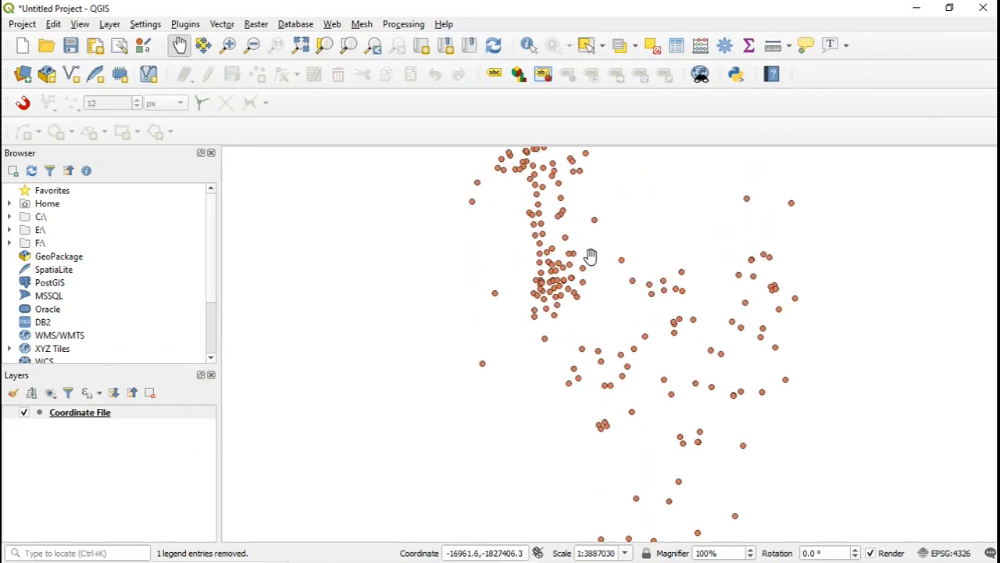
drag(591, 257, 617, 322)
scroll(640, 328, down, 1)
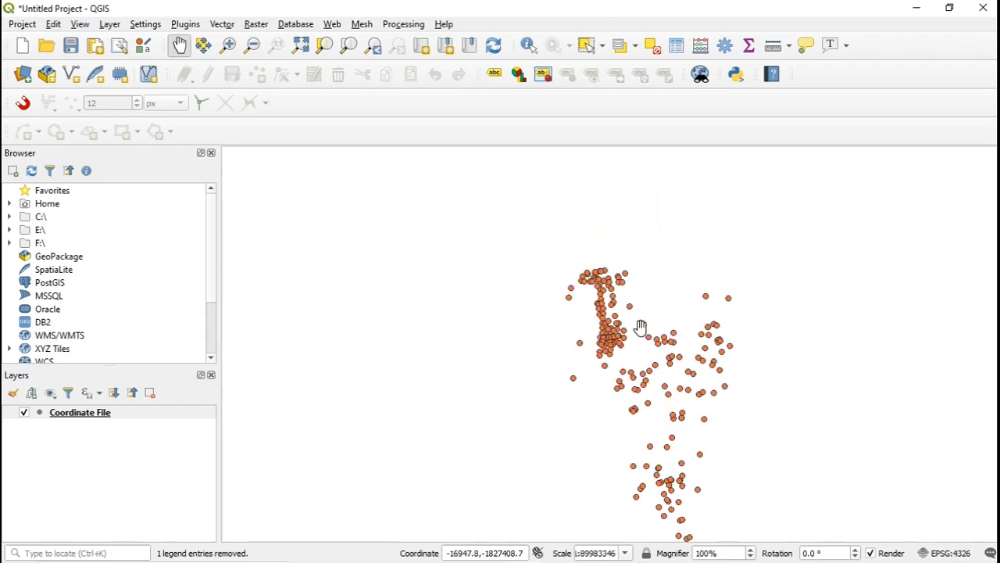
scroll(647, 381, down, 2)
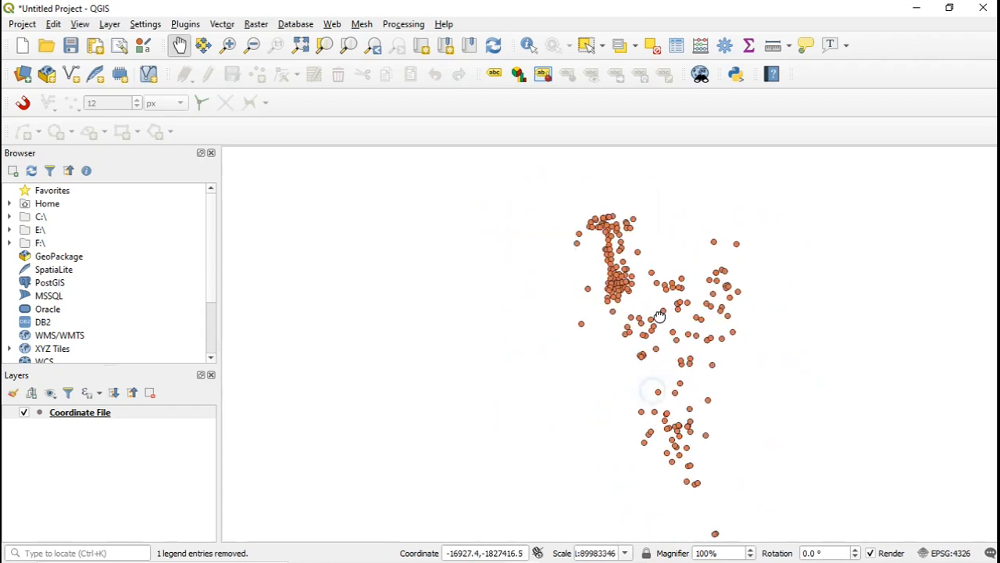
drag(630, 398, 503, 301)
drag(664, 370, 545, 357)
drag(677, 270, 598, 410)
drag(540, 251, 712, 389)
drag(521, 285, 579, 393)
scroll(570, 264, up, 2)
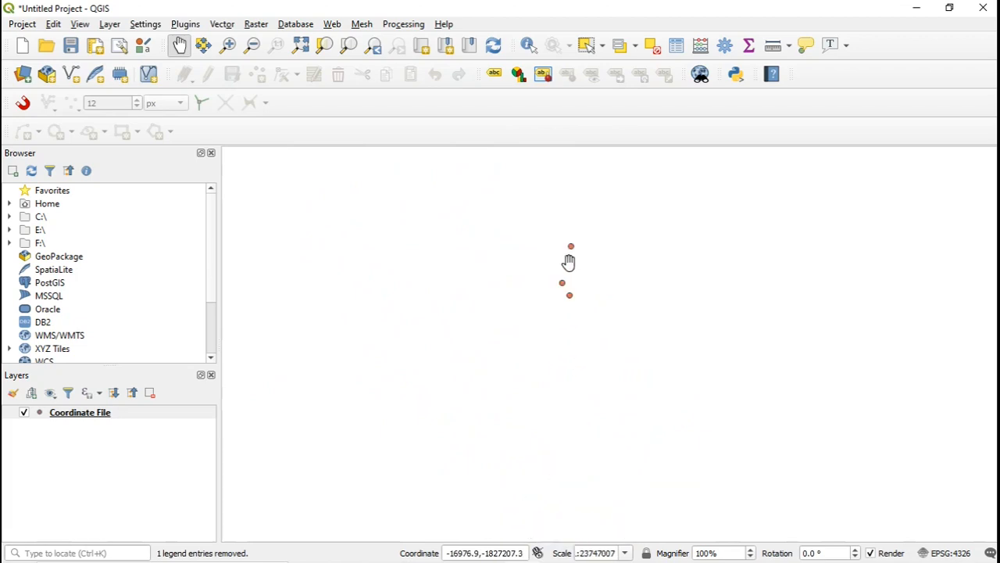
scroll(579, 289, down, 1)
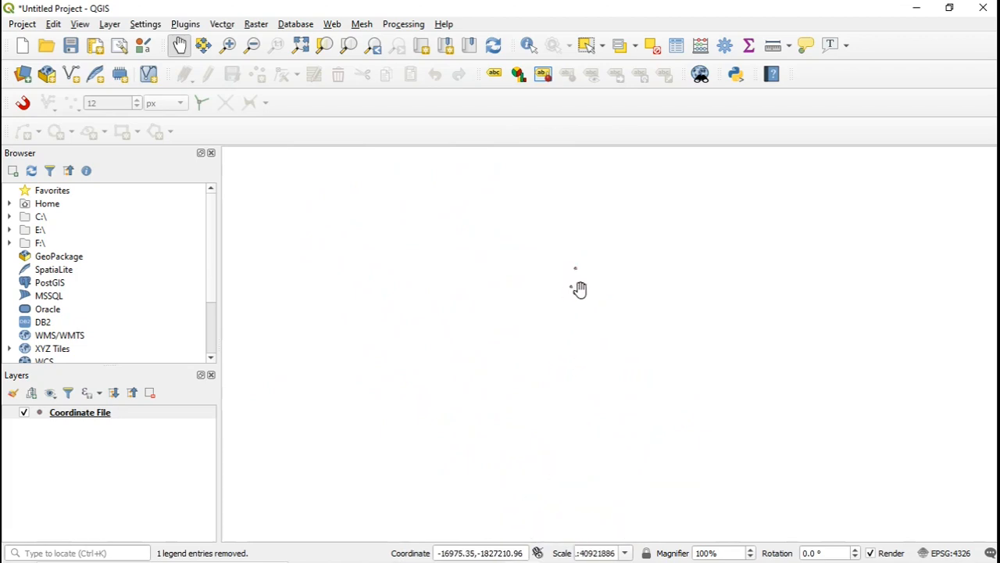
drag(591, 344, 612, 242)
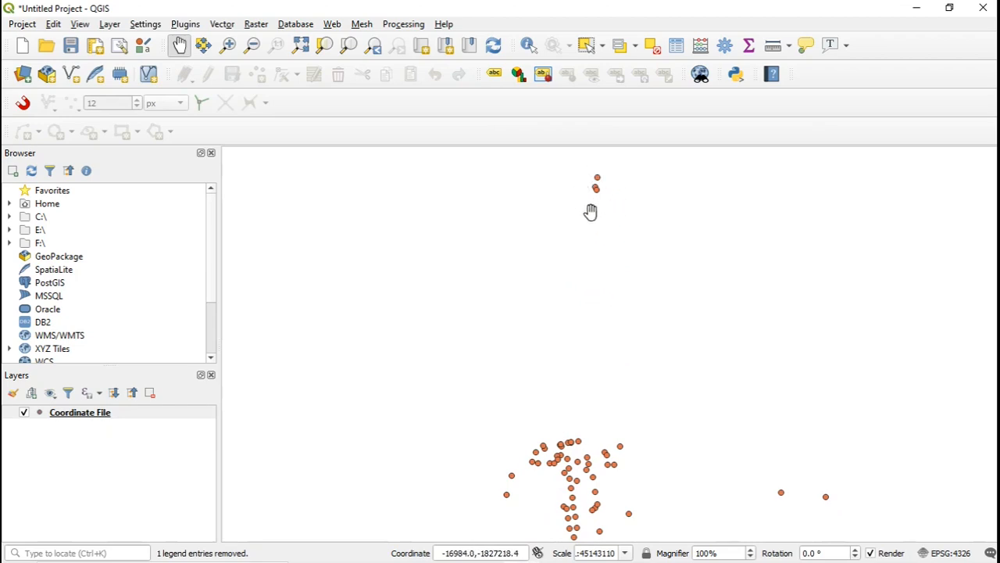
drag(634, 384, 646, 255)
drag(643, 397, 663, 284)
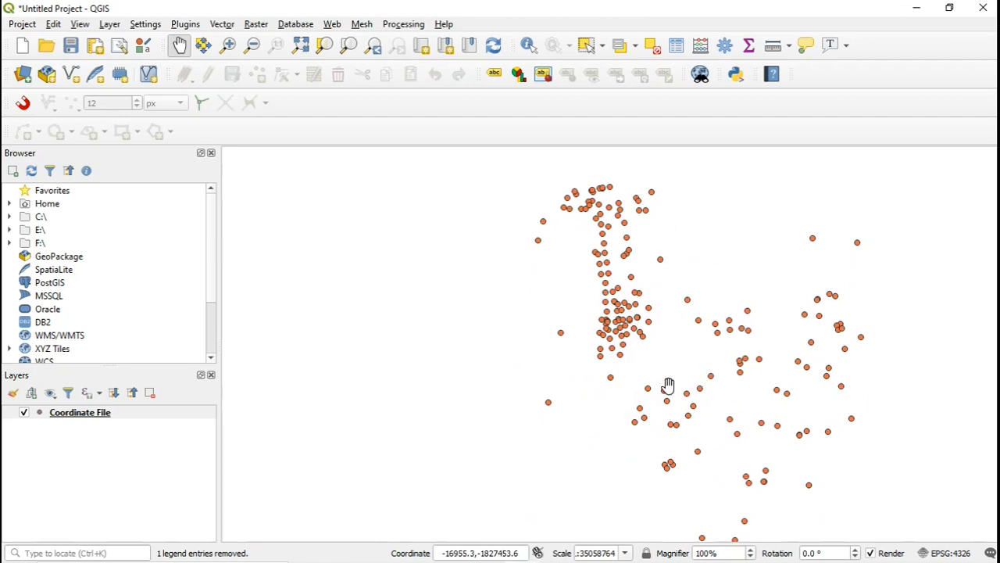
scroll(602, 336, up, 3)
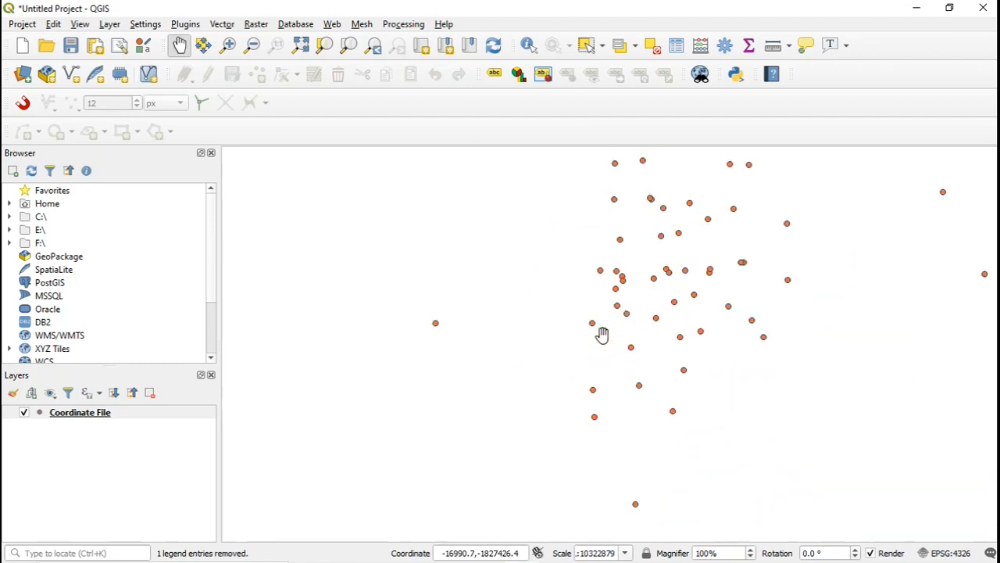
scroll(603, 334, up, 1)
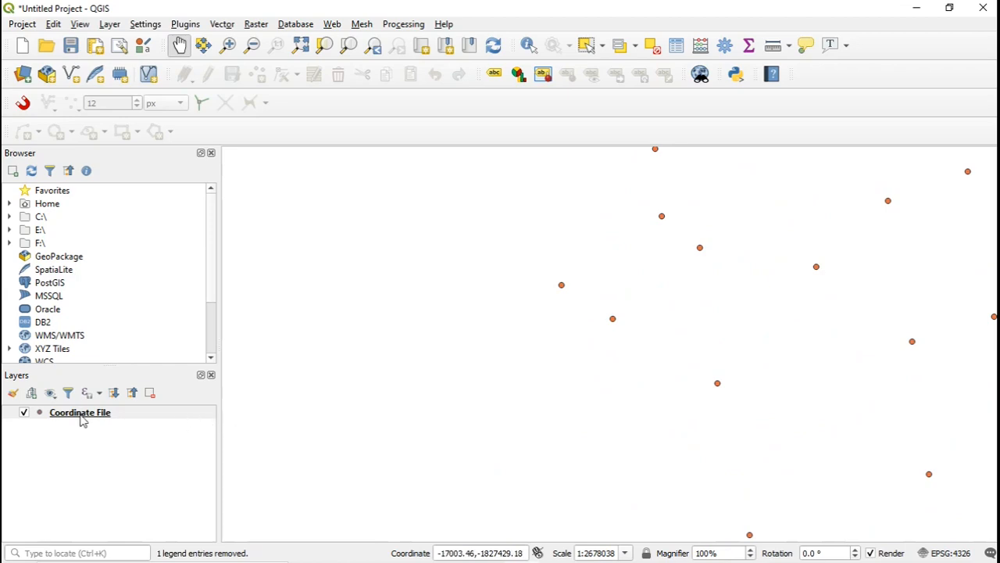
In the Coordinate File layer's properties, configure single labels that use the Name field.
mouse_move(82, 420)
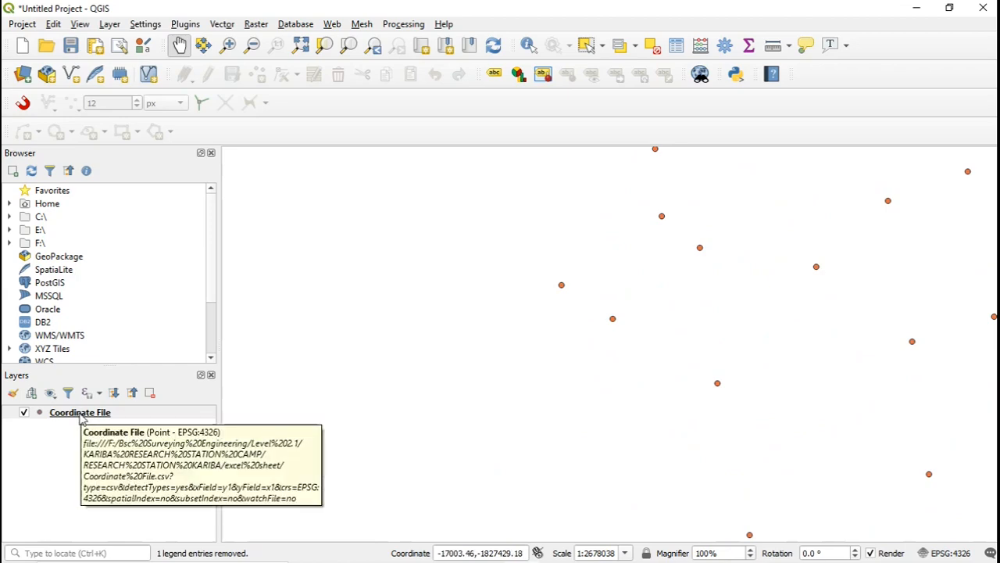
right_click(80, 420)
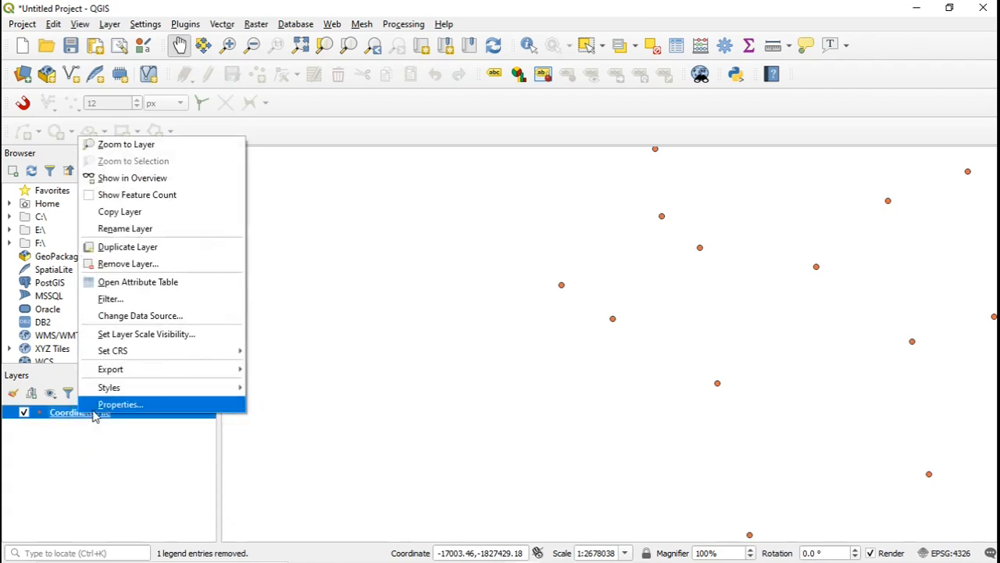
click(107, 408)
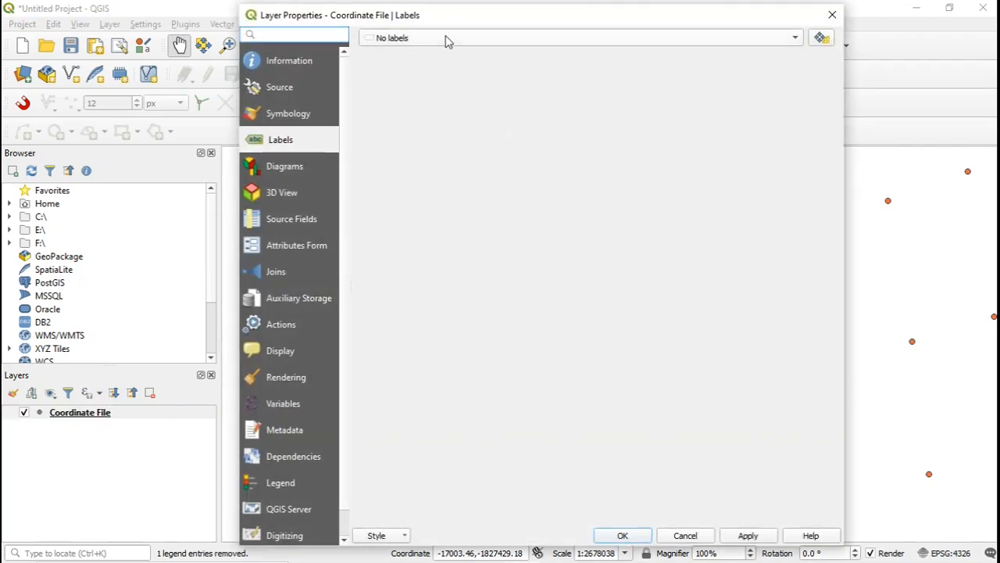
drag(446, 21, 445, 30)
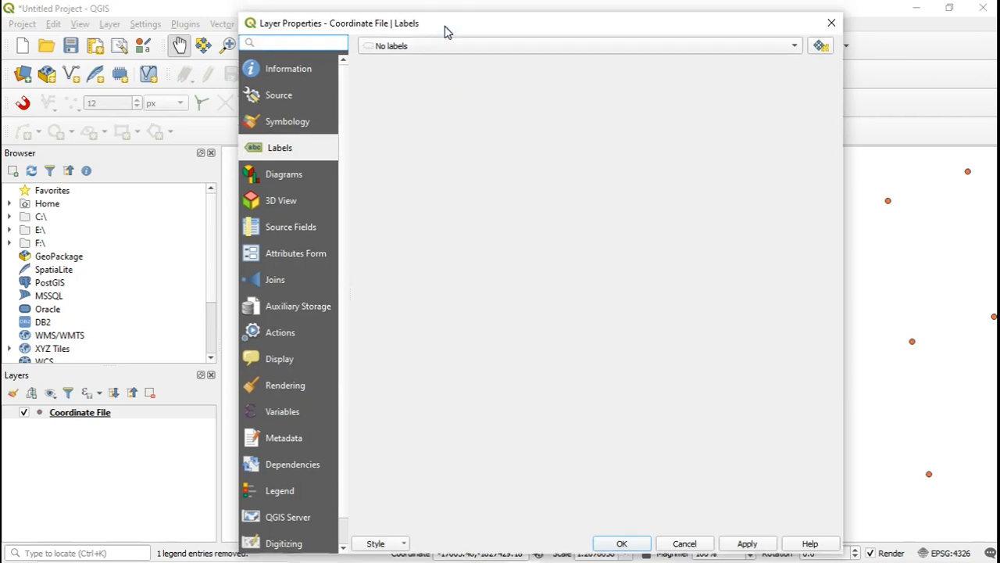
click(300, 99)
click(300, 123)
click(302, 150)
click(795, 49)
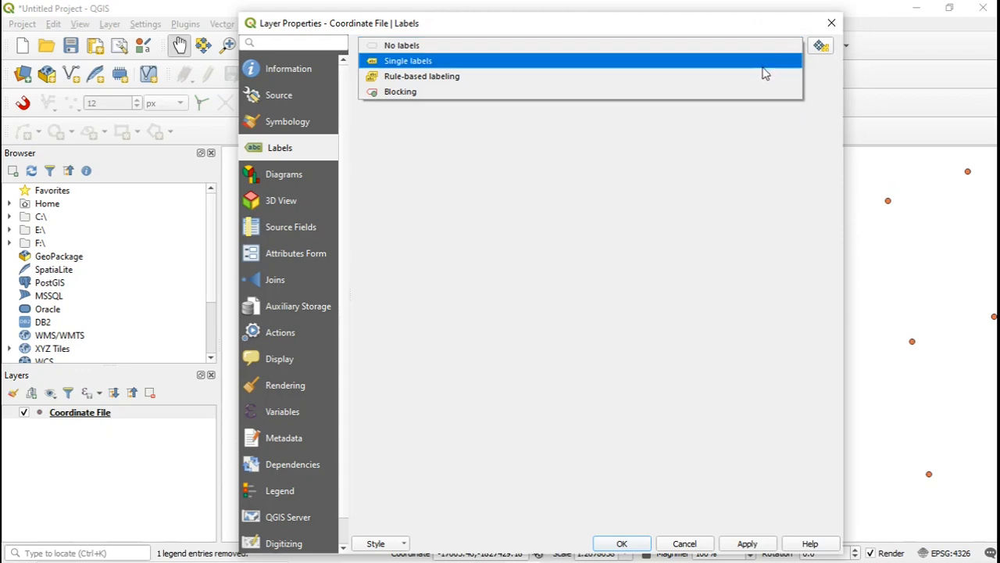
key(Escape)
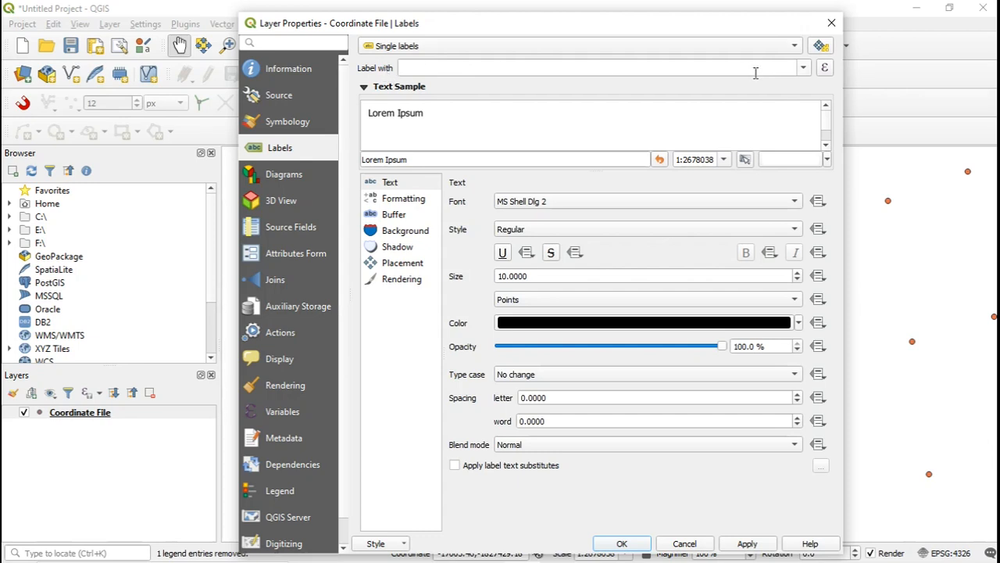
click(803, 69)
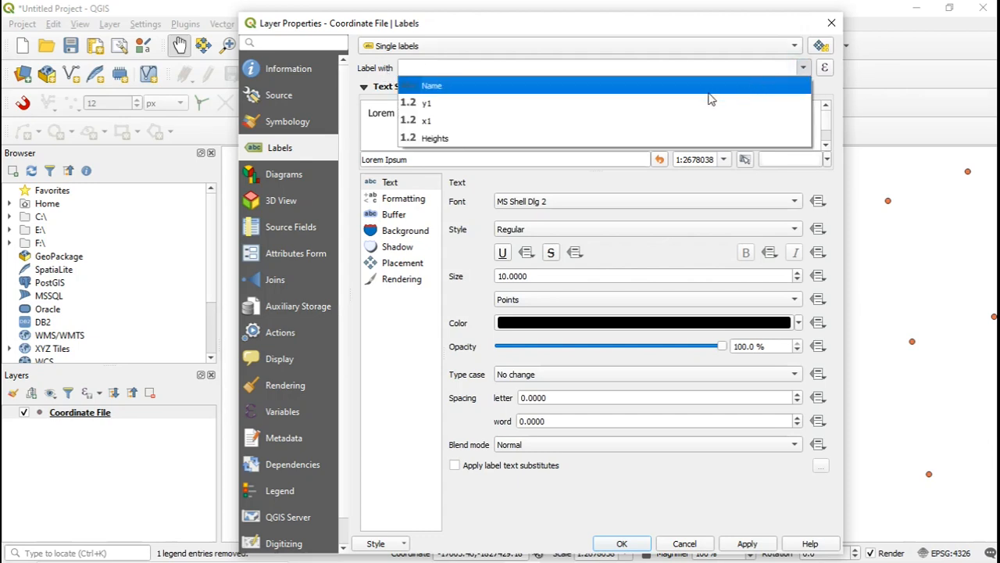
click(674, 88)
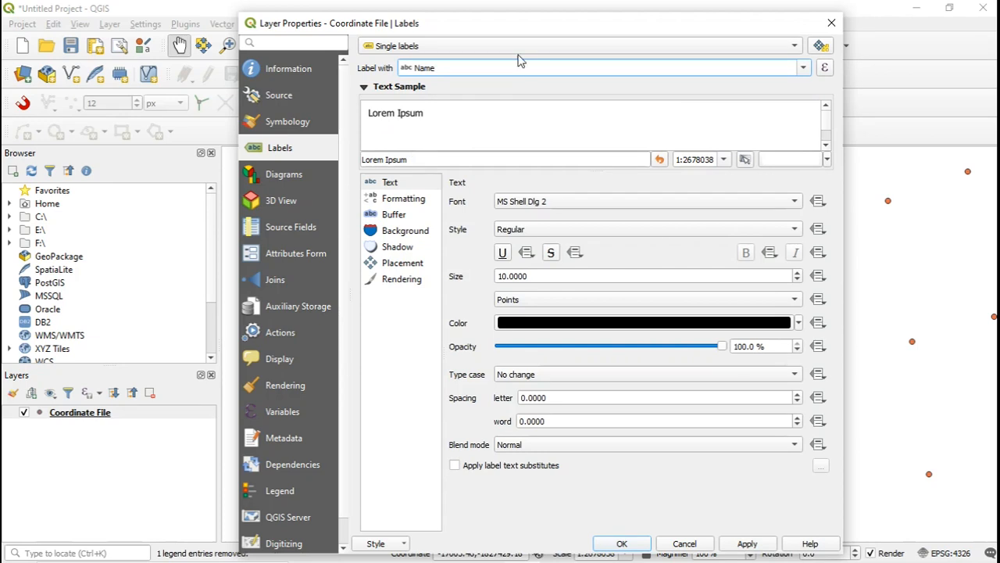
drag(515, 26, 618, 26)
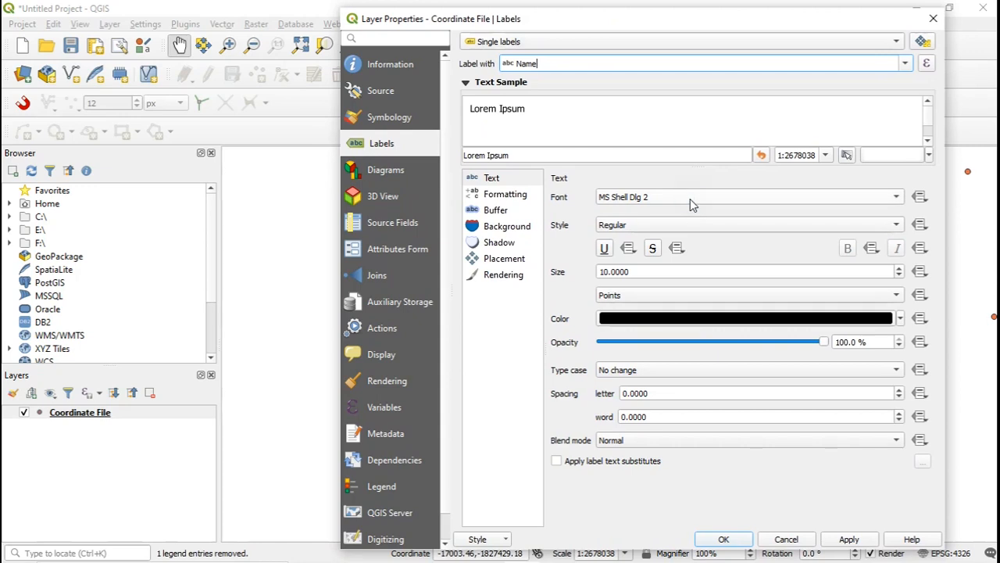
Set the Coordinate File label font to Monotxt and the text size to 8 points, and accept the label settings.
click(896, 199)
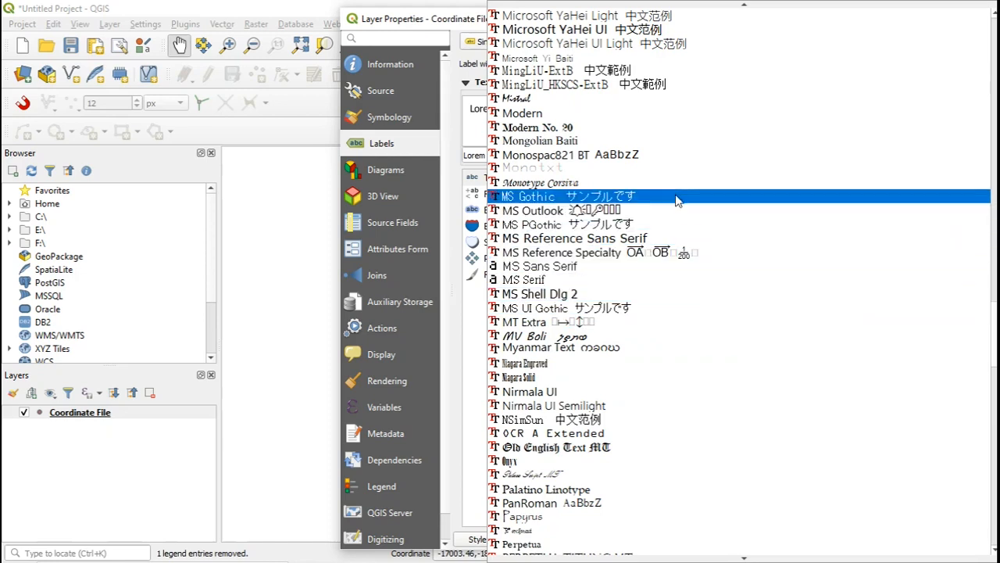
click(665, 168)
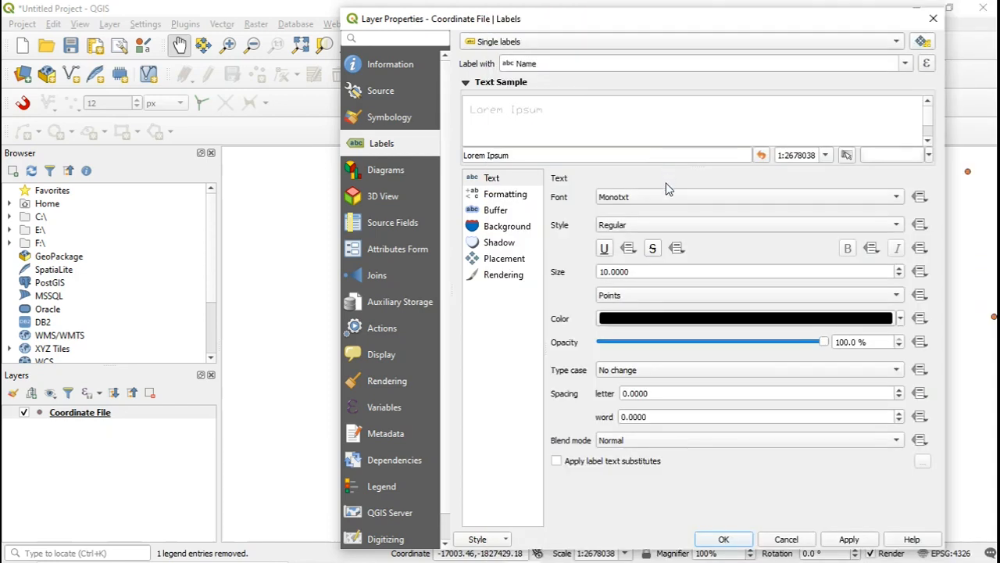
click(899, 269)
click(899, 276)
click(898, 277)
click(898, 276)
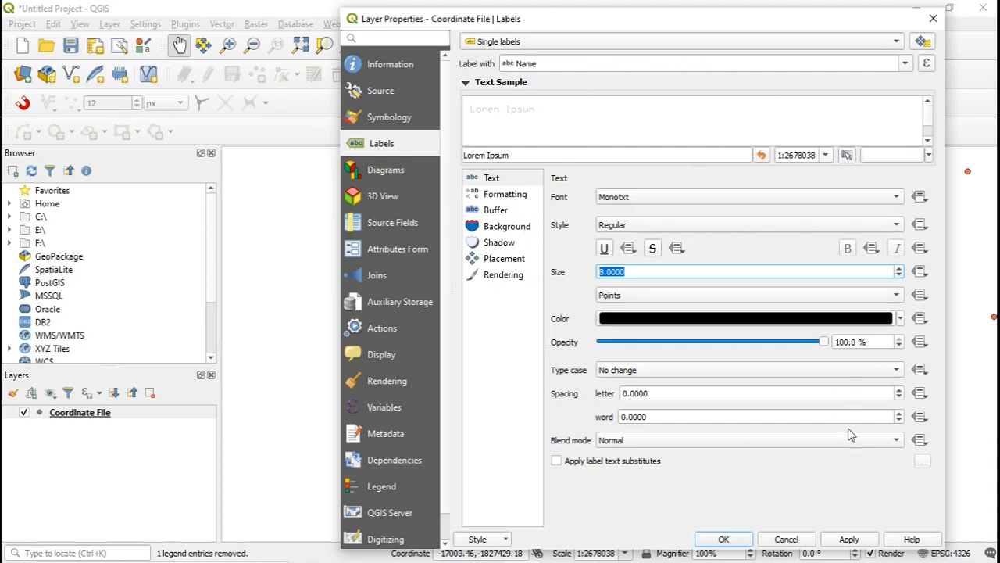
click(851, 539)
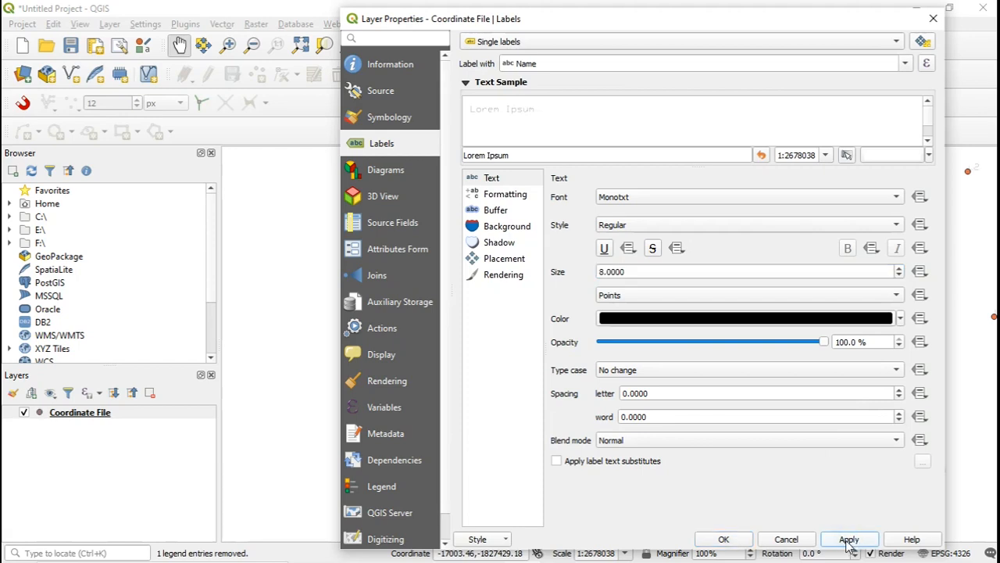
drag(685, 22, 314, 55)
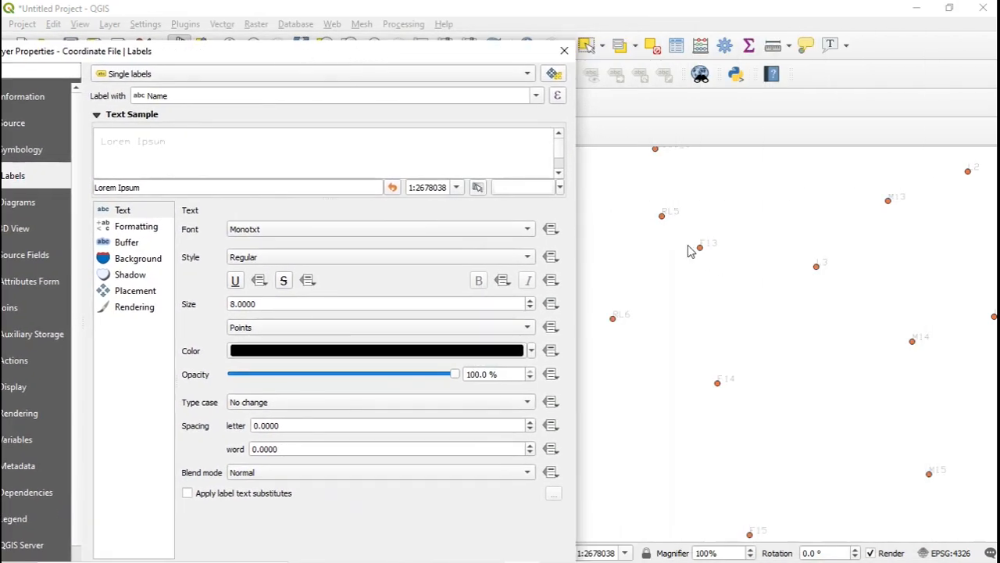
drag(335, 55, 528, 15)
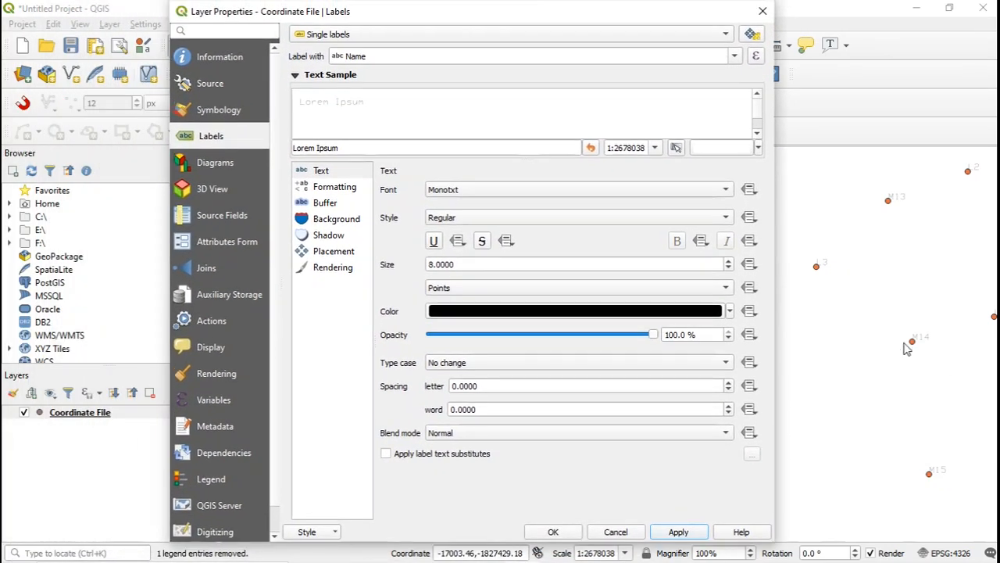
click(554, 531)
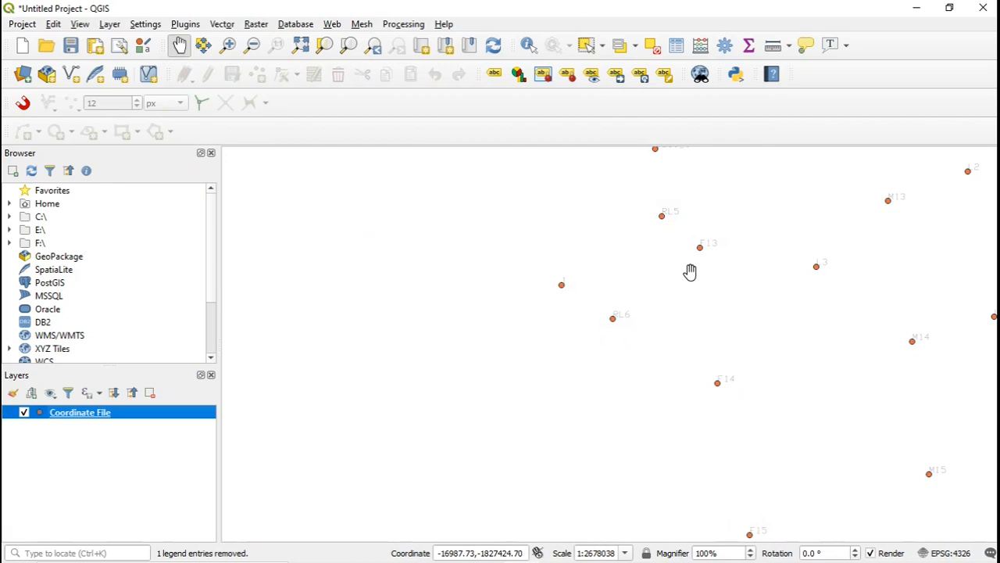
Examine the Monotxt name labels along the dense point cluster, from the M14 area up to the GATE points.
scroll(690, 261, up, 2)
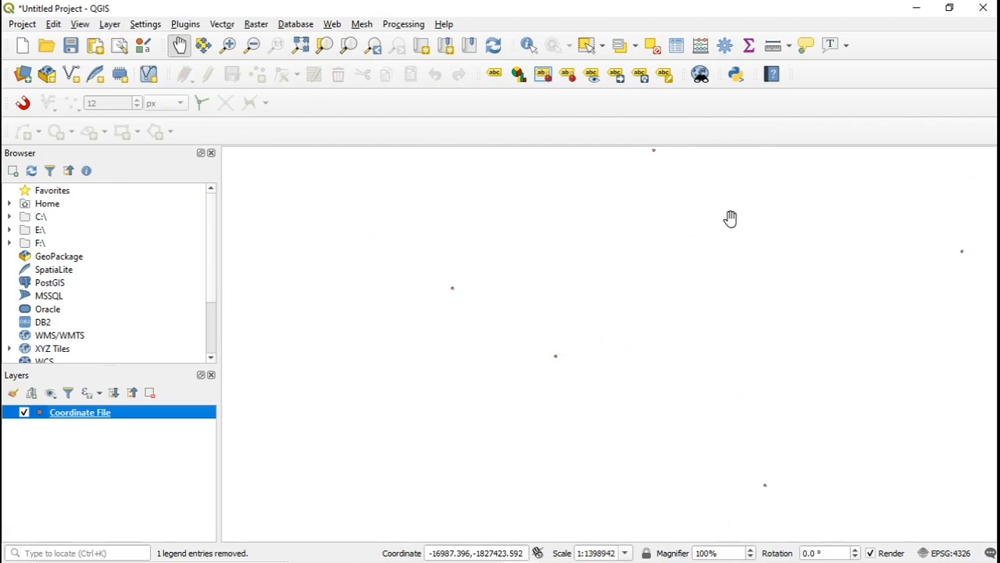
scroll(725, 234, down, 3)
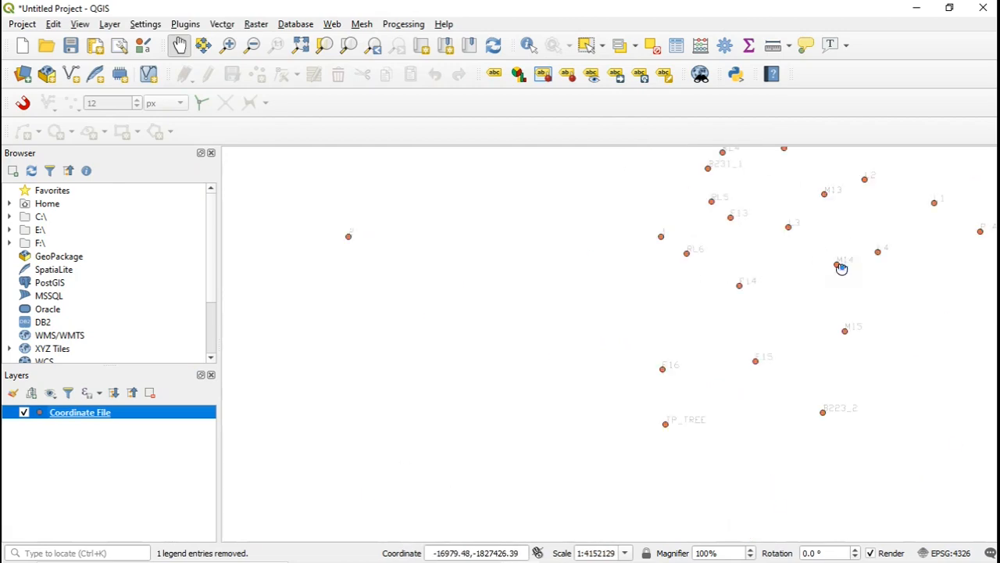
drag(849, 260, 656, 339)
drag(677, 374, 679, 383)
drag(641, 263, 677, 363)
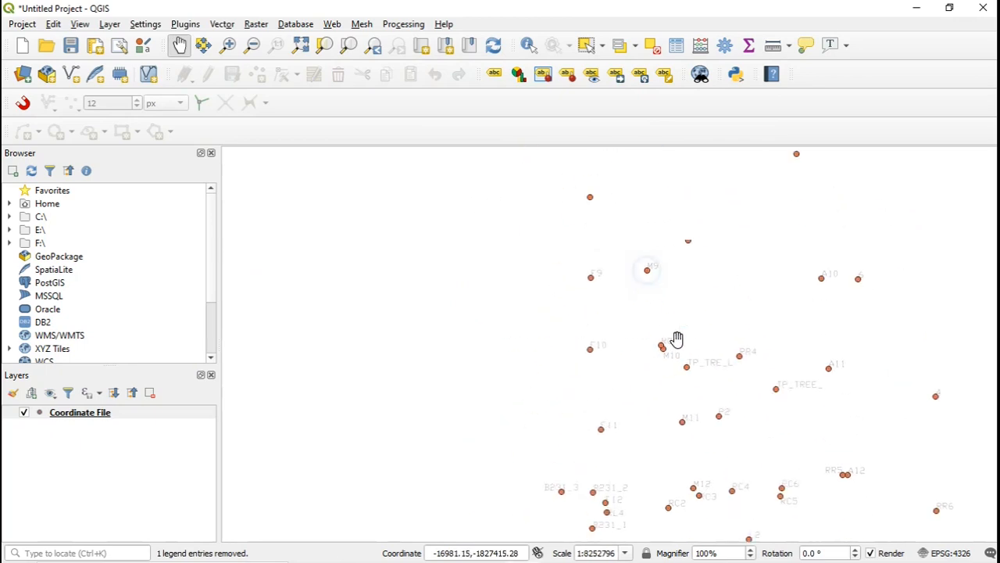
drag(677, 290, 700, 370)
drag(674, 268, 689, 309)
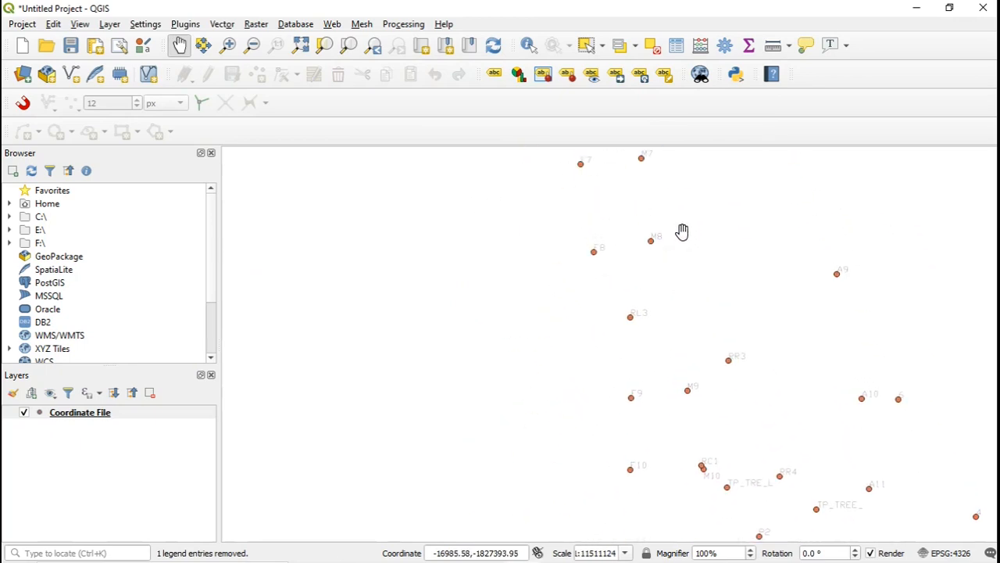
drag(666, 181, 712, 295)
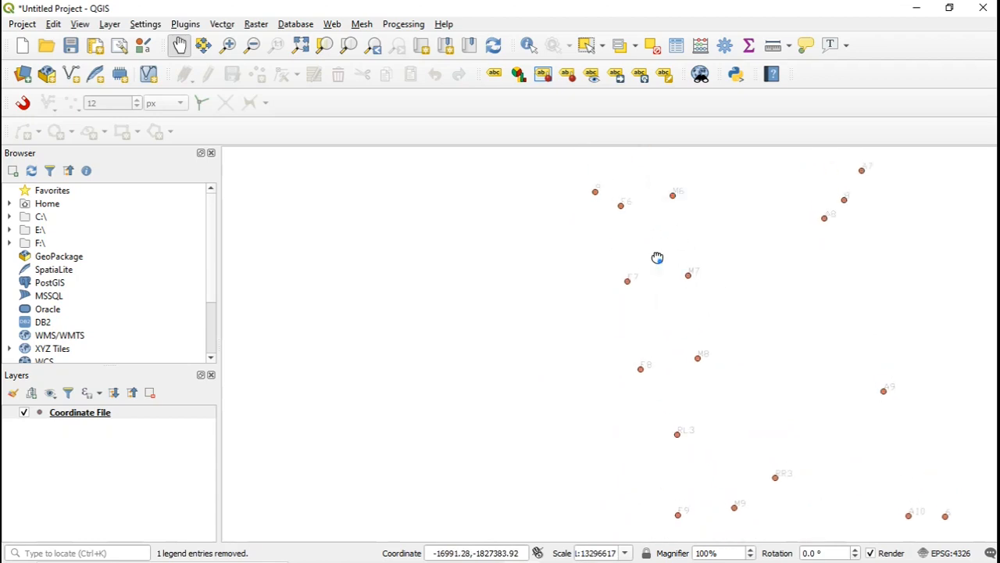
drag(657, 257, 683, 288)
drag(681, 221, 690, 321)
drag(688, 219, 692, 304)
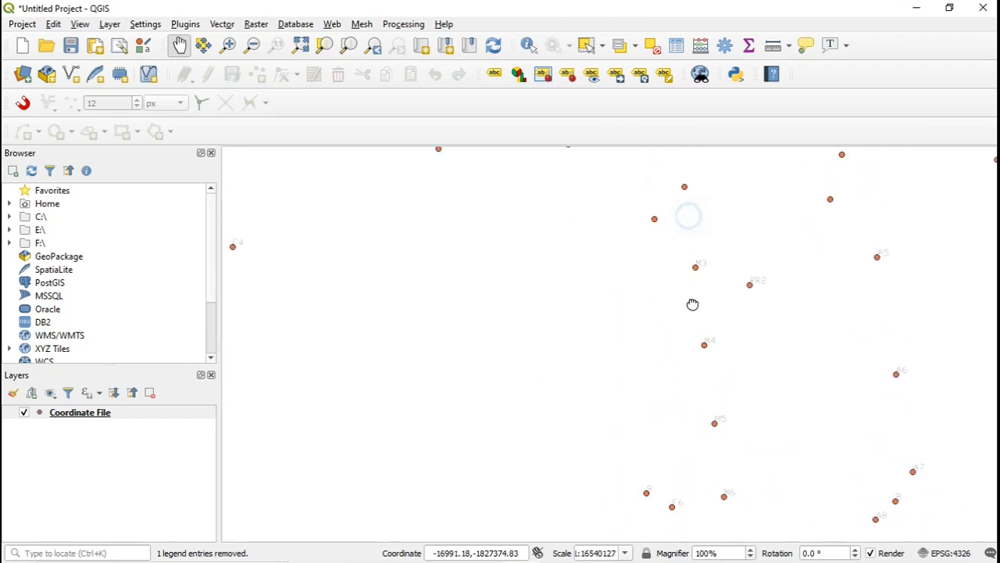
drag(677, 226, 688, 343)
drag(658, 242, 665, 319)
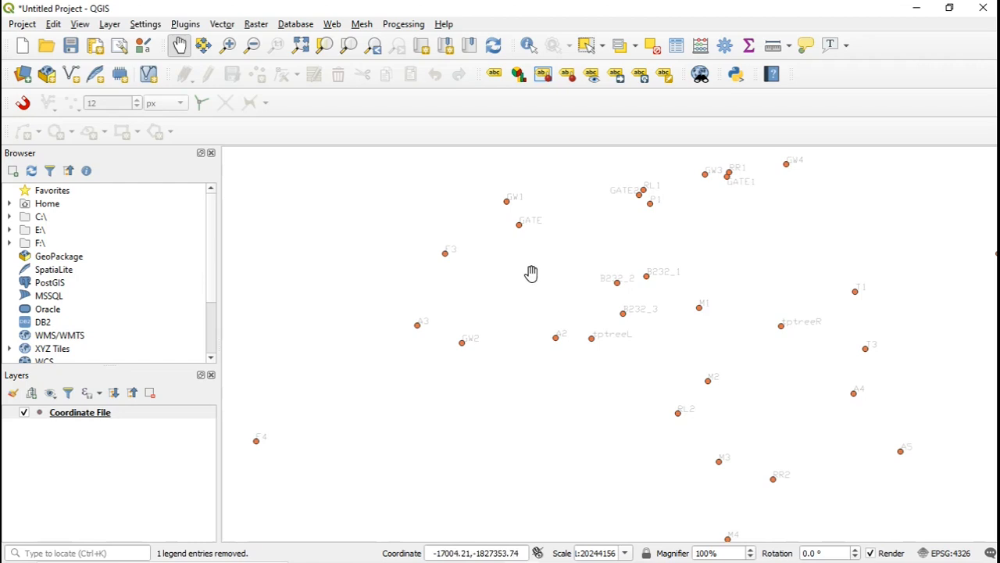
Examine the name labels around the CARPAK, SHADE, B229 and TREE points at several map scales.
scroll(719, 343, down, 1)
scroll(719, 342, up, 2)
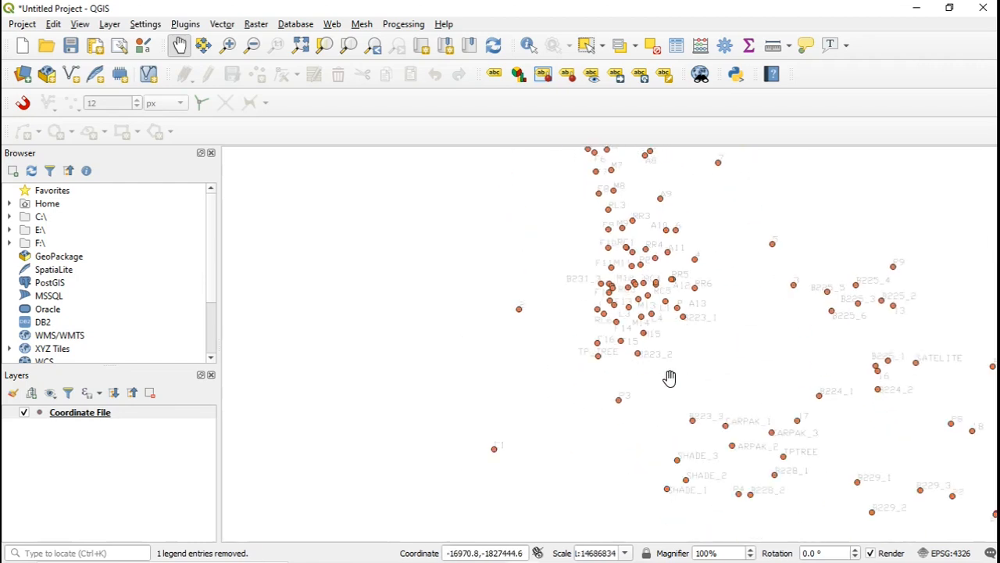
scroll(737, 435, up, 2)
drag(765, 450, 667, 317)
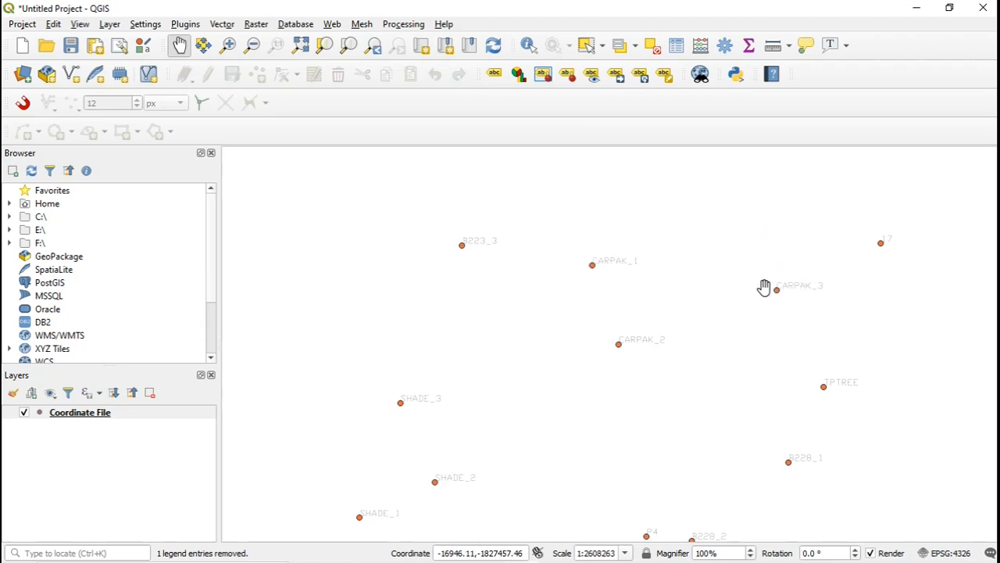
drag(587, 439, 632, 262)
drag(724, 404, 546, 351)
drag(760, 359, 579, 359)
drag(785, 343, 540, 298)
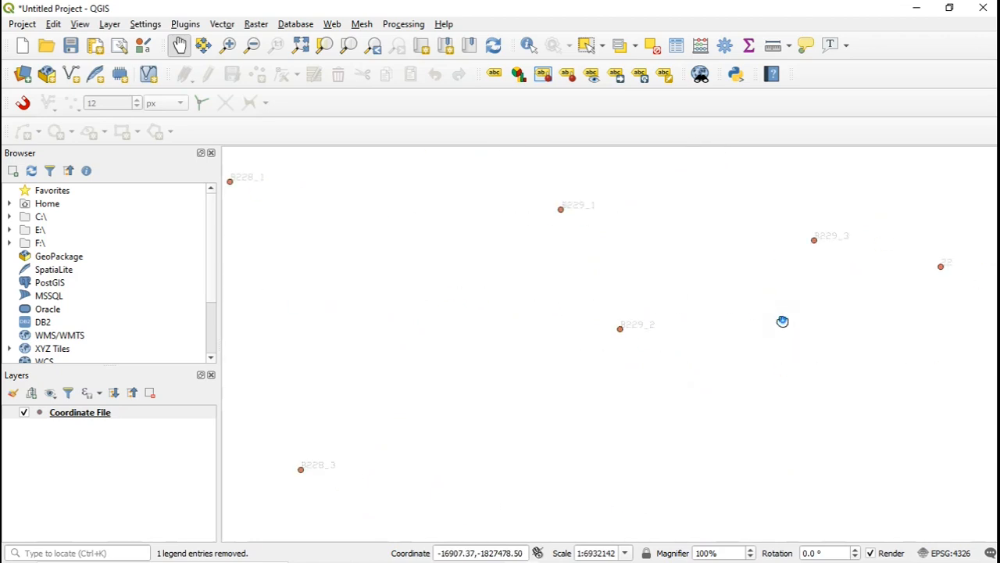
drag(783, 321, 779, 213)
drag(558, 394, 823, 280)
drag(681, 394, 594, 271)
drag(867, 384, 720, 362)
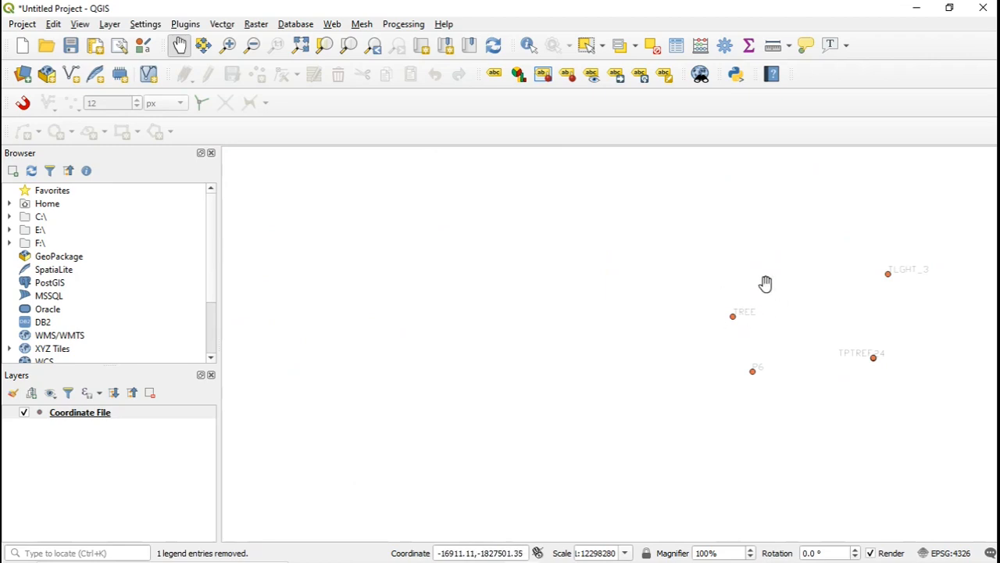
drag(784, 367, 692, 359)
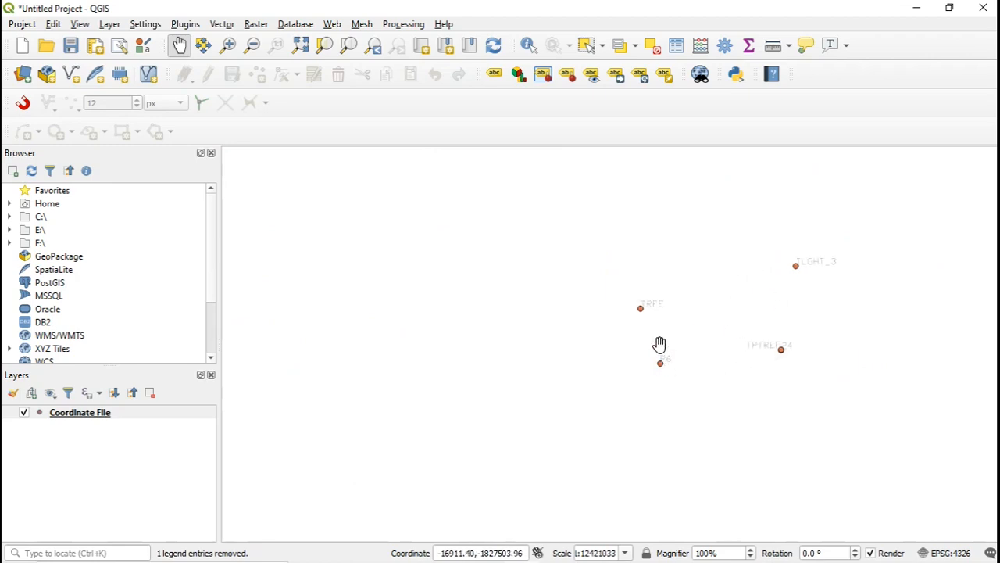
scroll(666, 309, up, 2)
scroll(665, 308, down, 3)
scroll(647, 258, down, 2)
scroll(664, 235, up, 4)
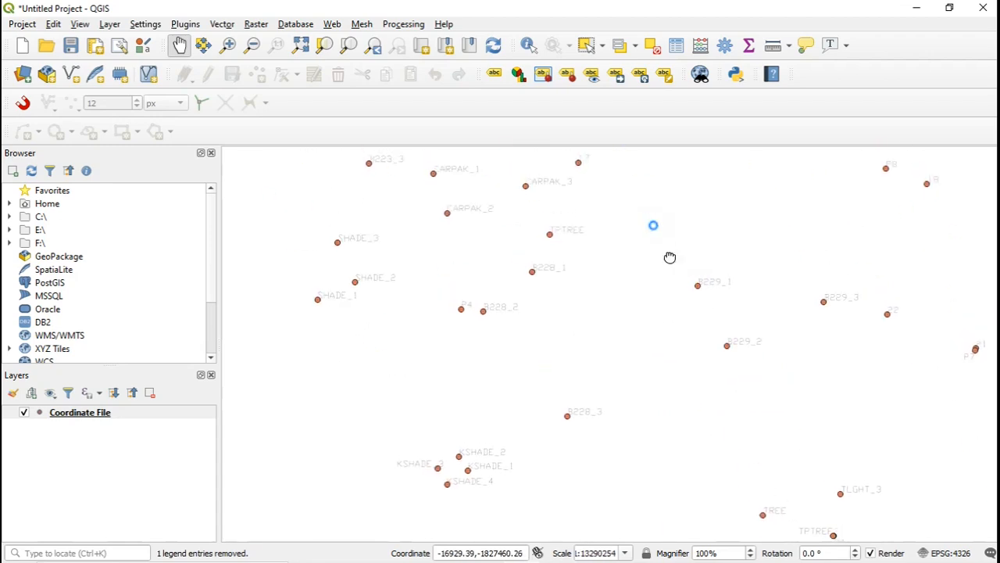
scroll(641, 234, up, 1)
scroll(602, 219, up, 2)
scroll(610, 235, down, 3)
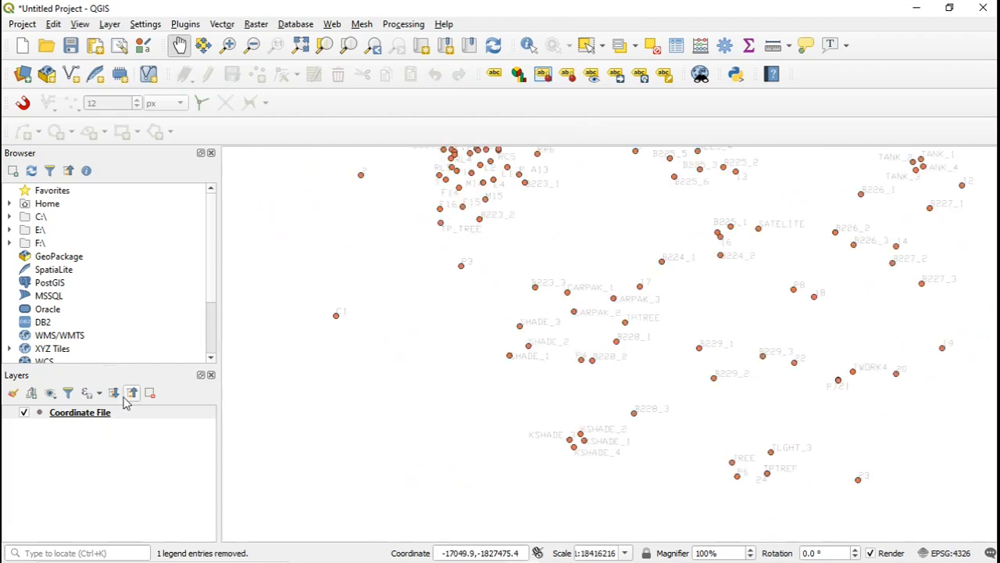
Change the Coordinate File layer's label font to Arial, accept the settings, and check the labels on the map.
right_click(100, 415)
click(122, 402)
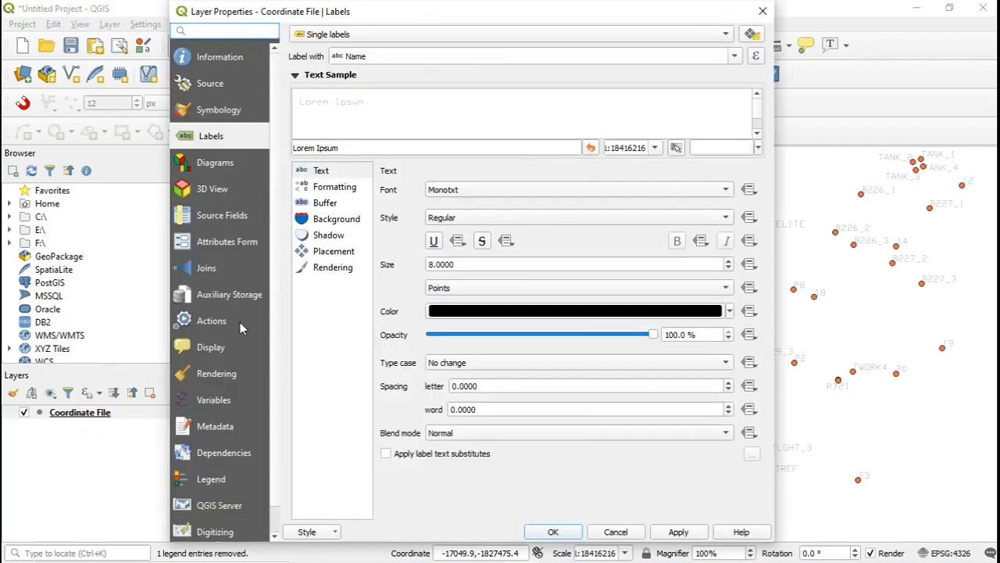
click(724, 190)
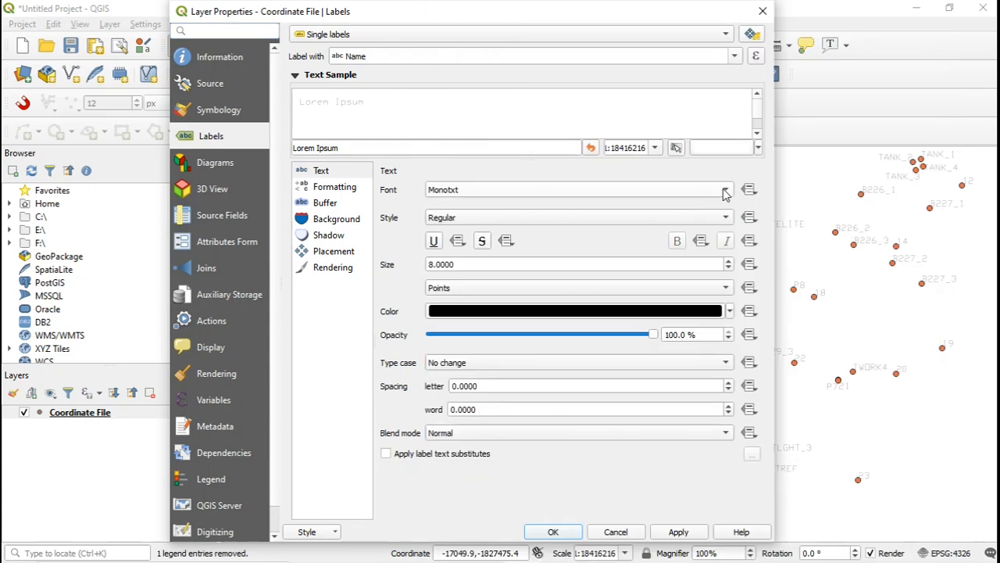
click(725, 191)
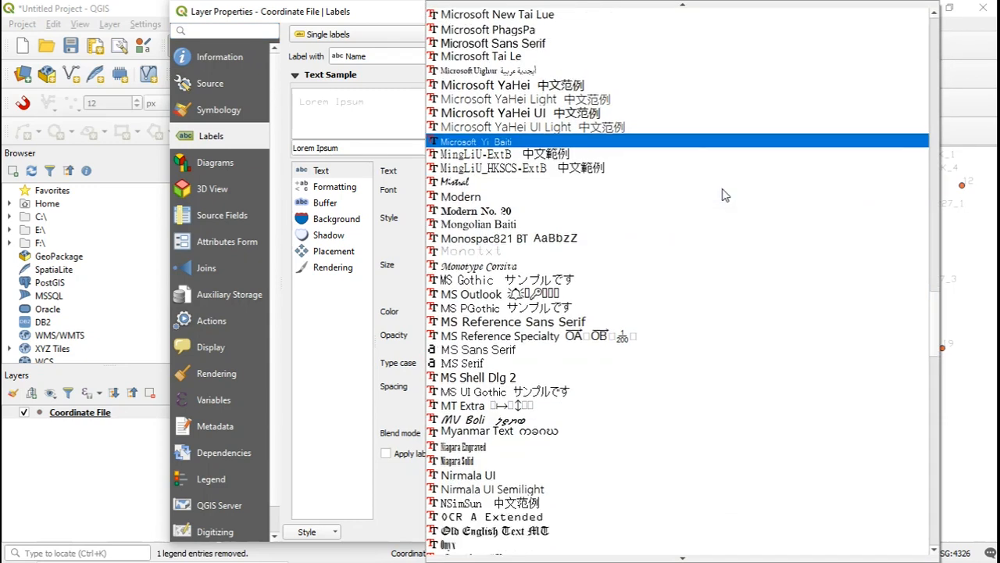
scroll(725, 195, up, 7)
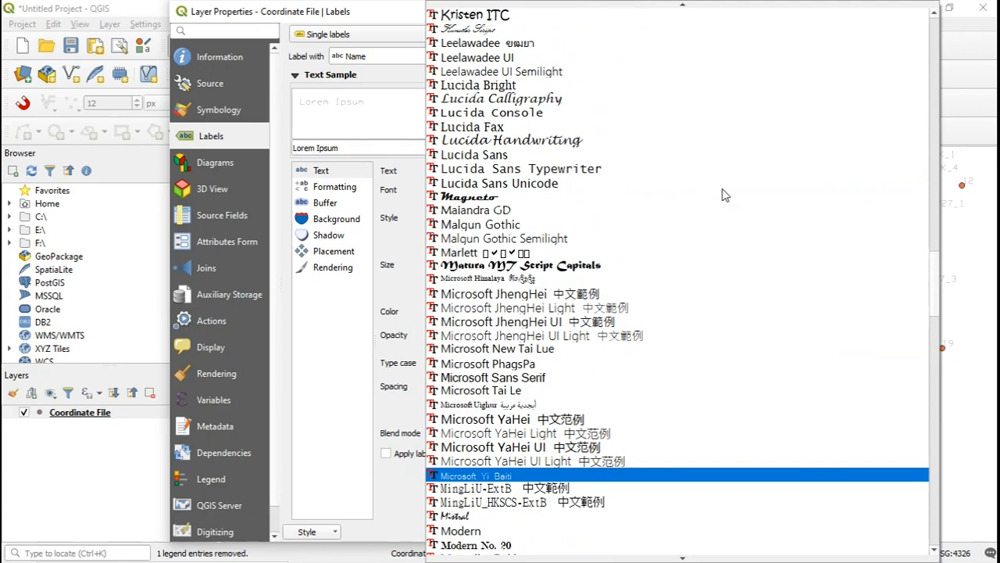
scroll(724, 195, up, 1)
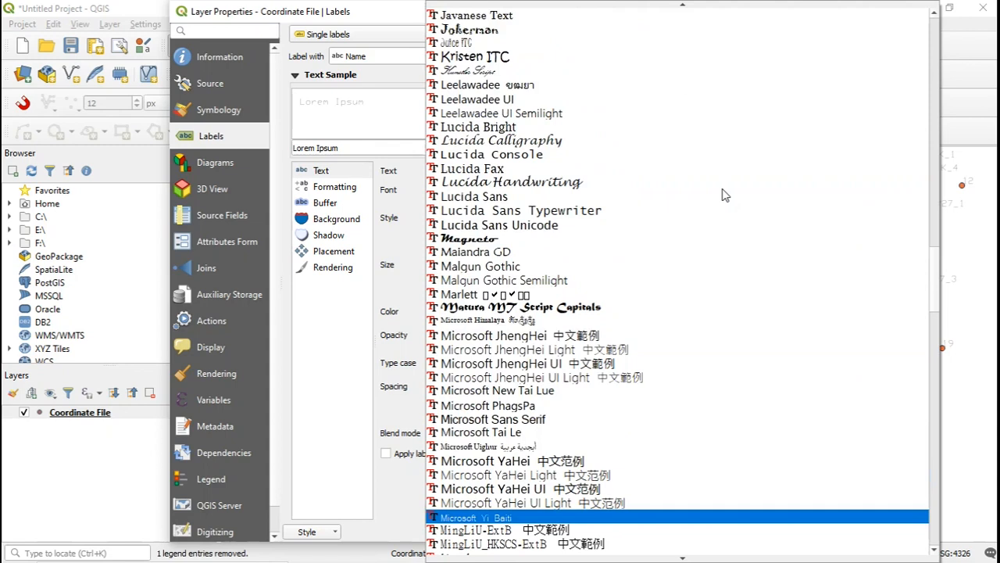
scroll(724, 194, up, 15)
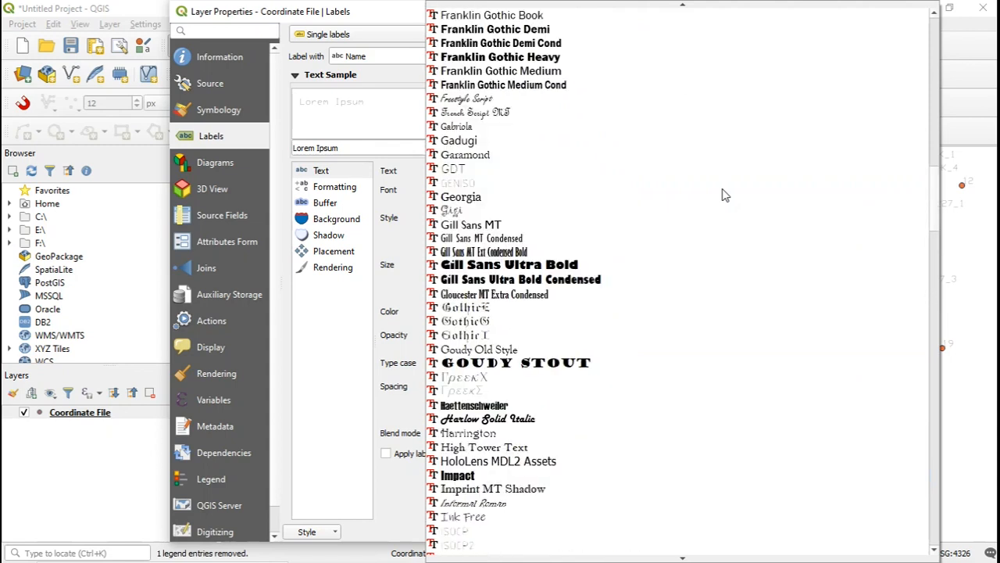
scroll(724, 195, up, 15)
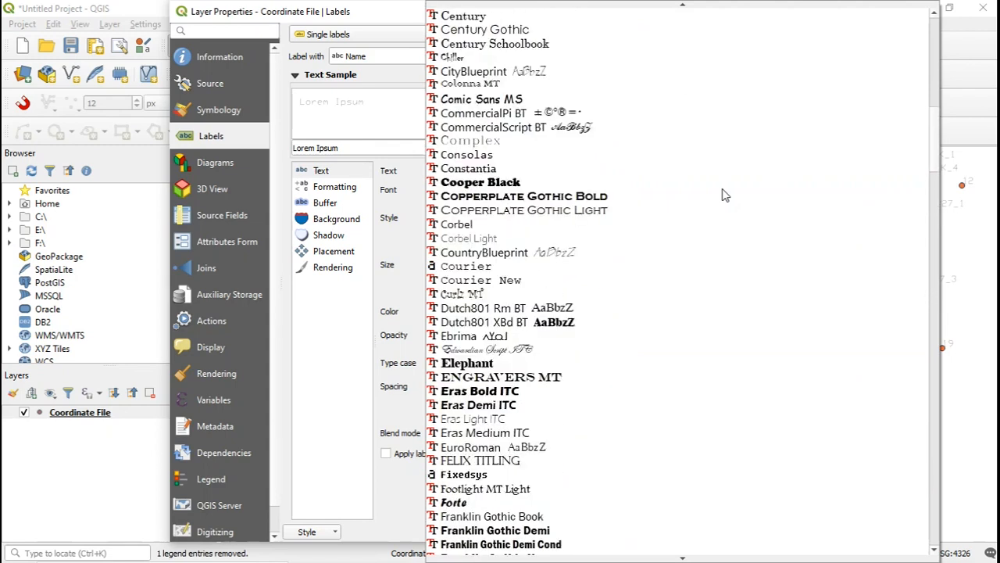
scroll(724, 194, up, 9)
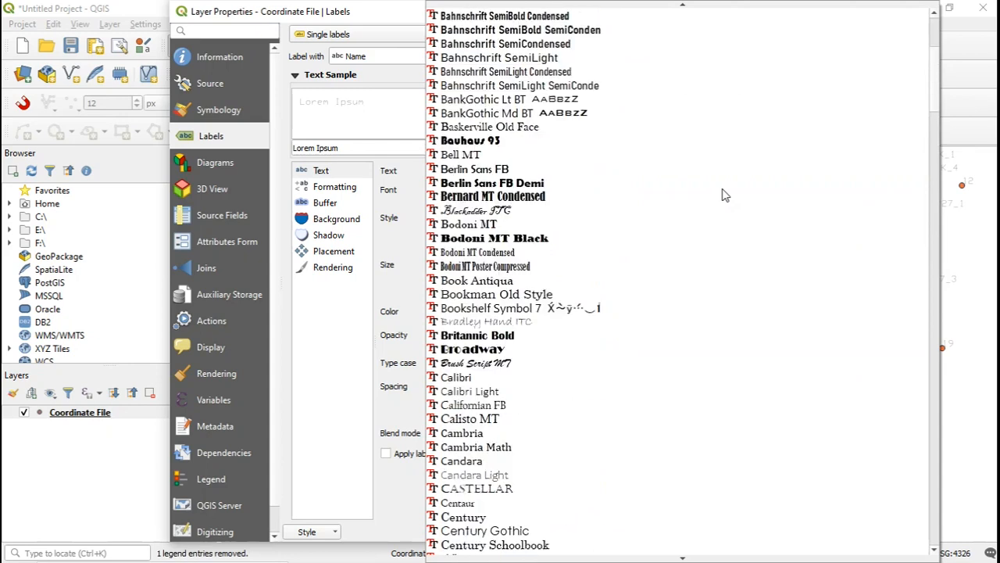
scroll(724, 195, up, 6)
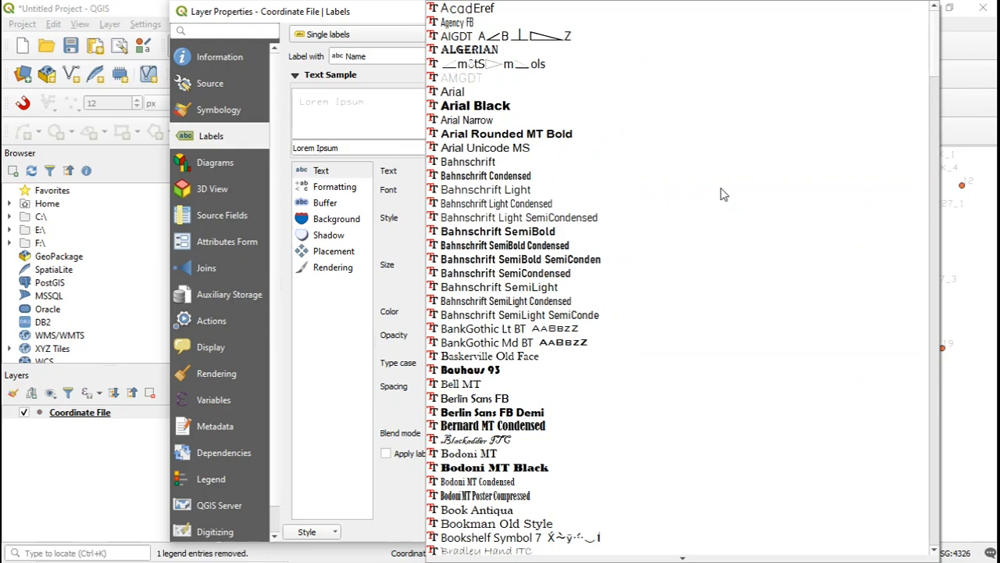
click(469, 96)
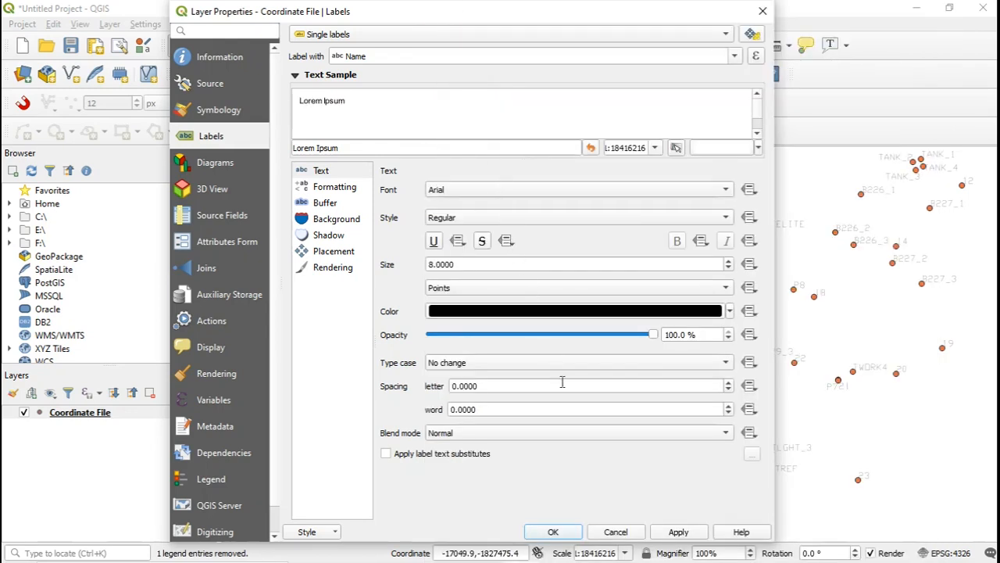
click(674, 532)
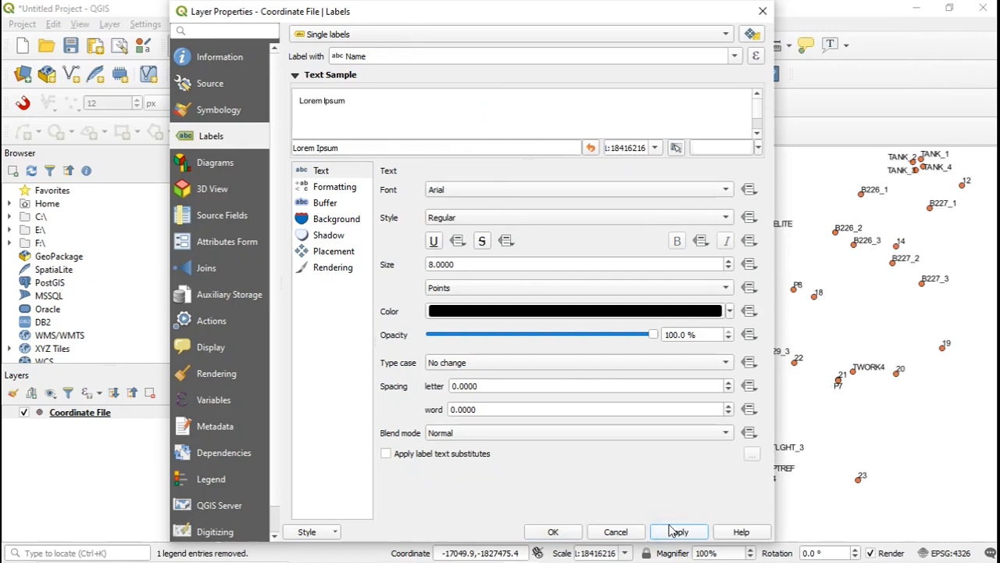
click(551, 532)
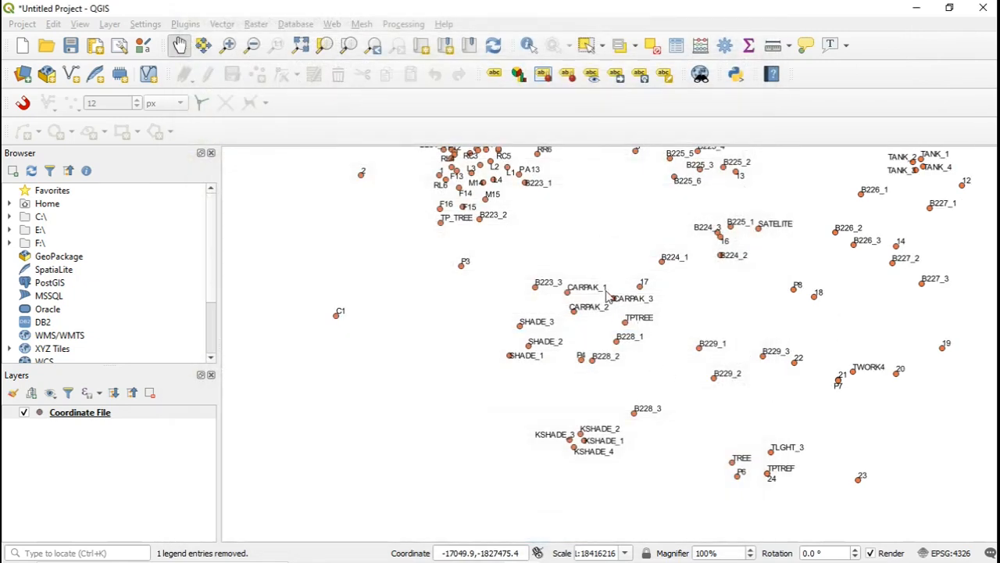
scroll(599, 286, up, 3)
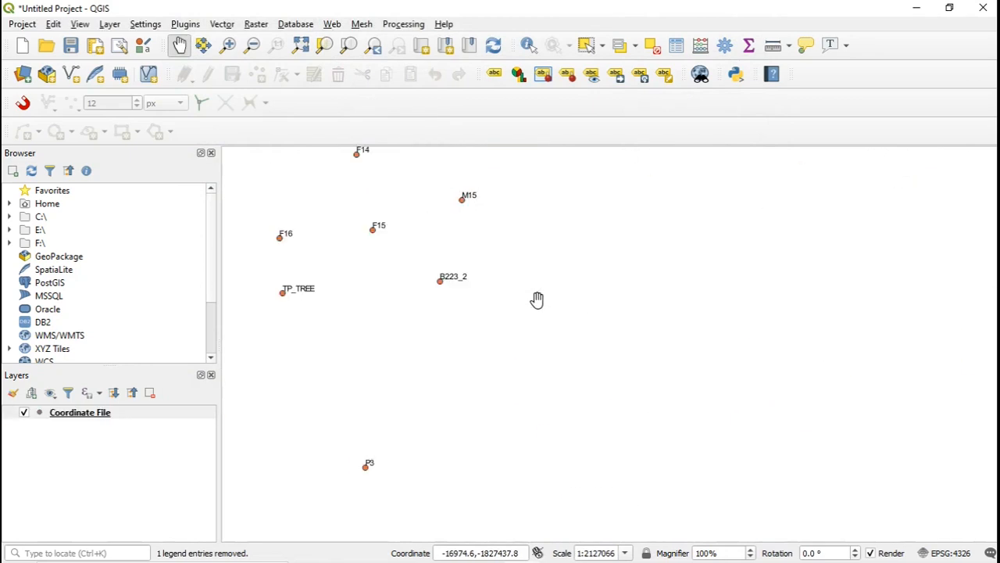
drag(431, 244, 672, 404)
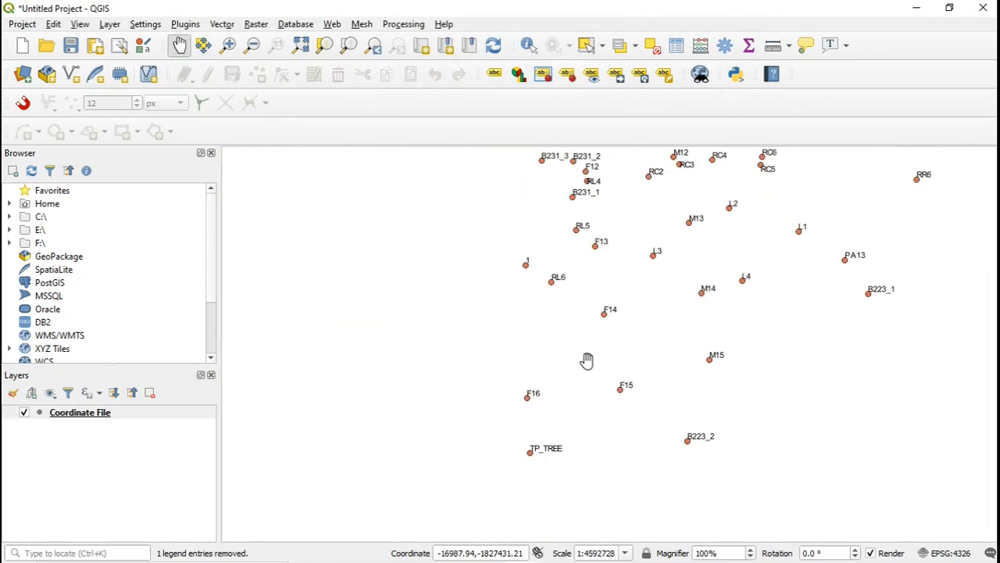
Examine the Arial name labels northward from the B231 and RC points to the B232, GATE and GW points.
drag(652, 183, 665, 300)
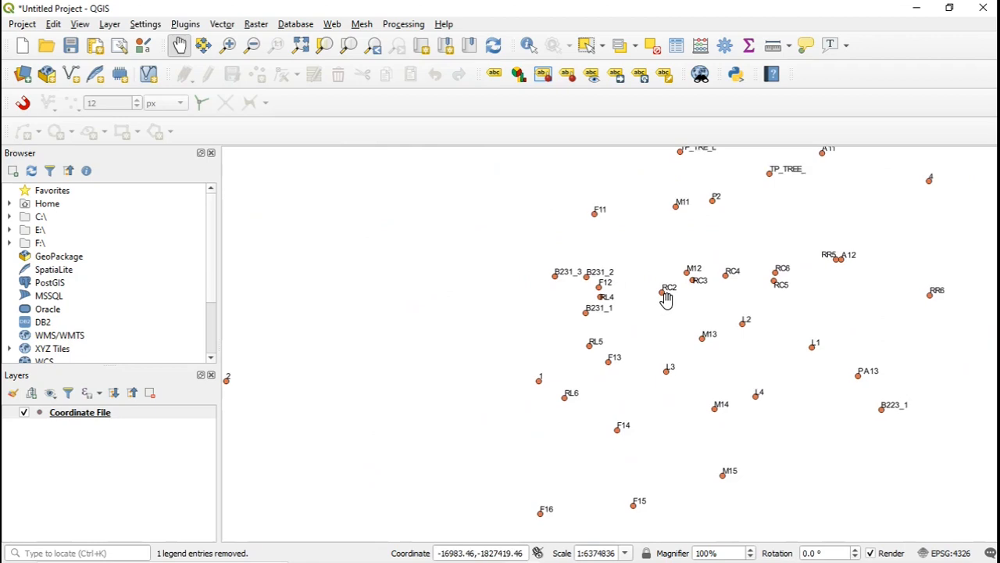
scroll(665, 300, up, 1)
scroll(670, 272, down, 2)
drag(690, 247, 709, 397)
drag(664, 241, 613, 332)
drag(632, 234, 656, 359)
drag(642, 265, 661, 359)
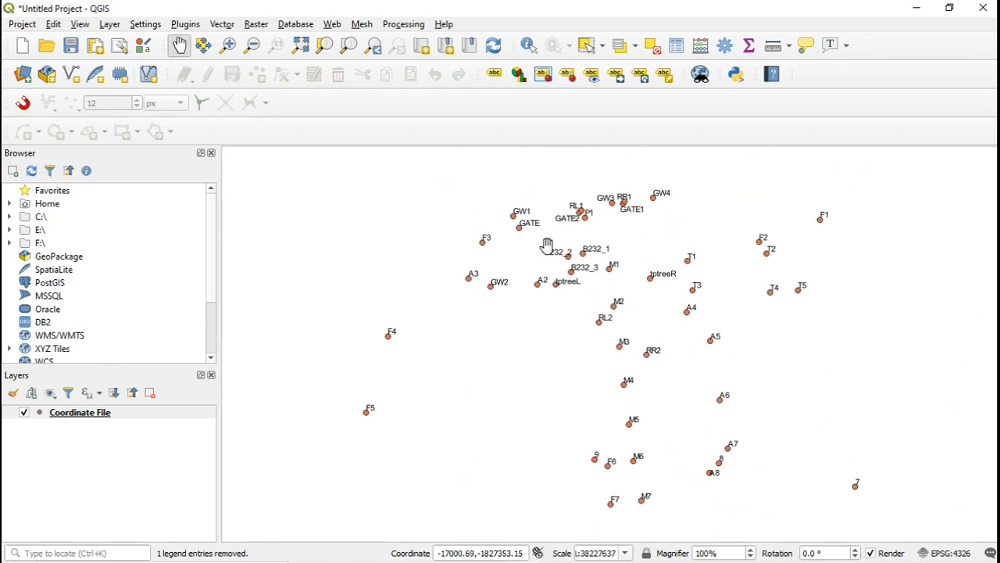
scroll(654, 305, up, 1)
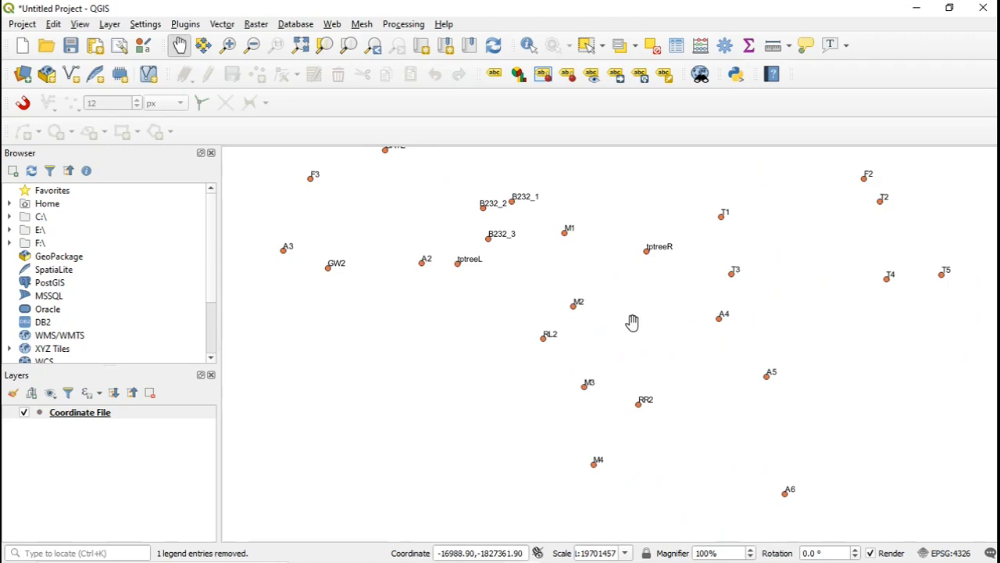
drag(511, 295, 656, 329)
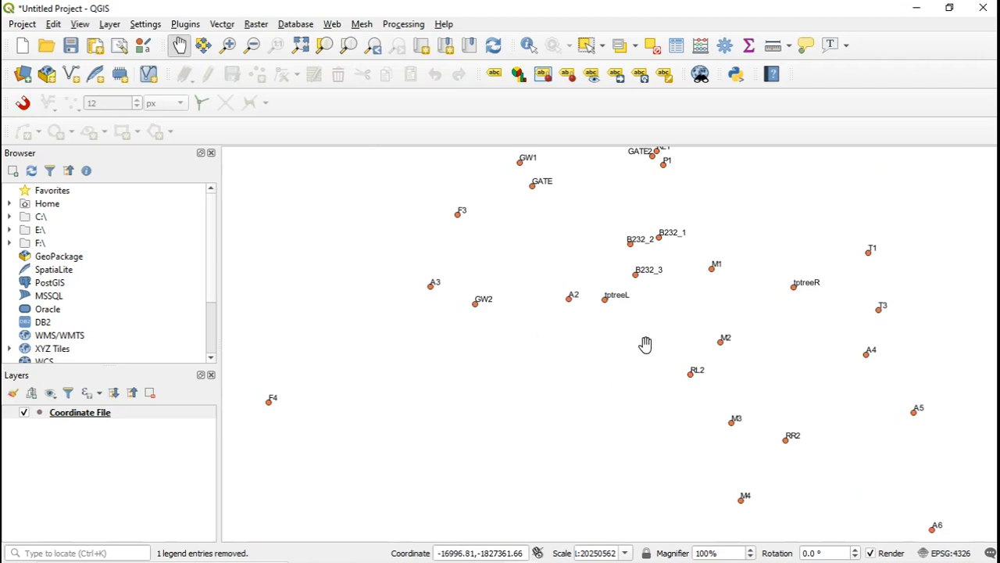
scroll(670, 280, up, 1)
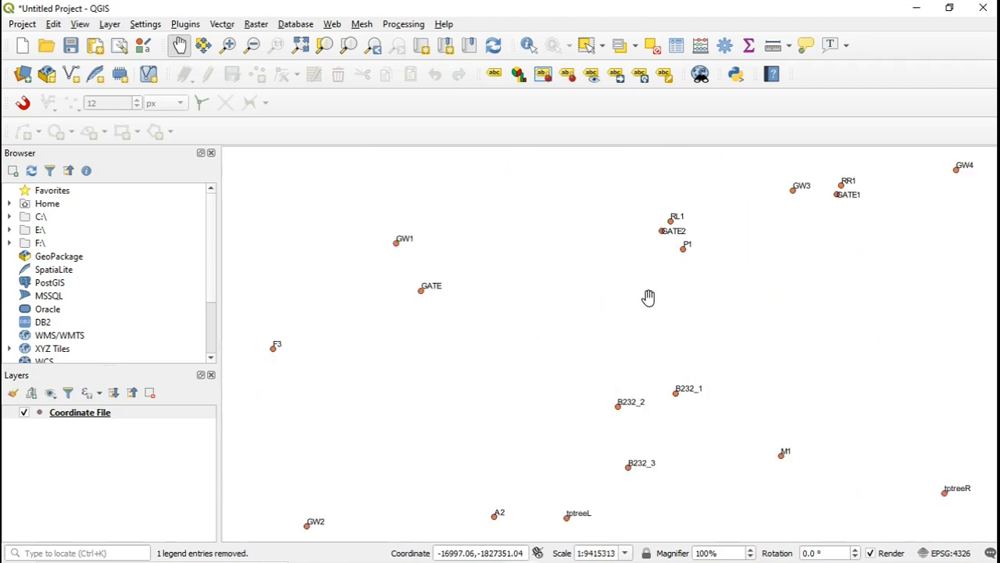
scroll(698, 258, up, 1)
drag(695, 248, 710, 356)
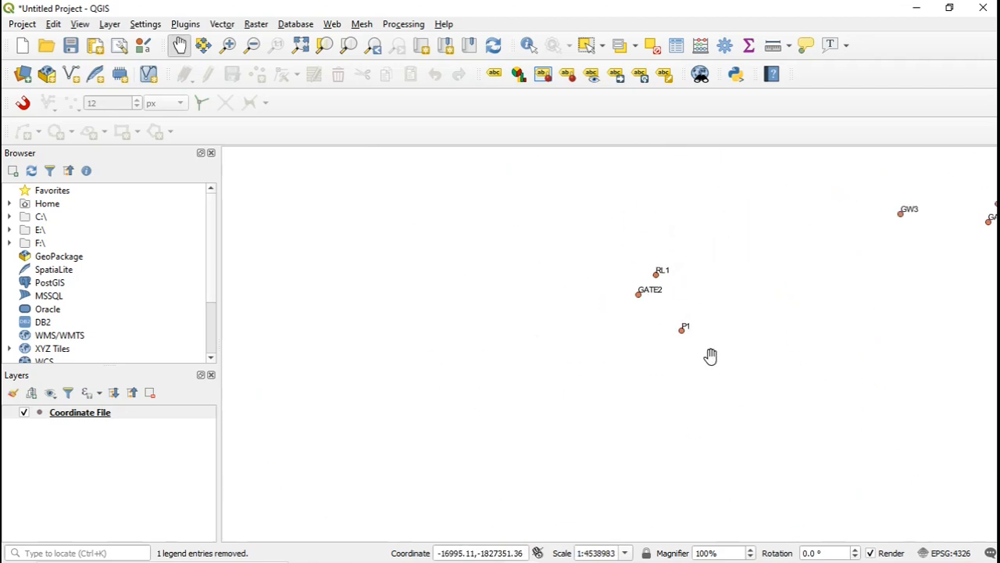
Examine the name labels southward from P1 past RL2 and M3 to the M9, RC and TP_TREE_ points at several map scales.
mouse_move(740, 435)
mouse_down()
mouse_move(694, 286)
mouse_move(722, 290)
mouse_move(711, 262)
mouse_move(729, 294)
mouse_up()
mouse_move(730, 422)
mouse_down()
mouse_move(744, 279)
mouse_move(730, 279)
mouse_up()
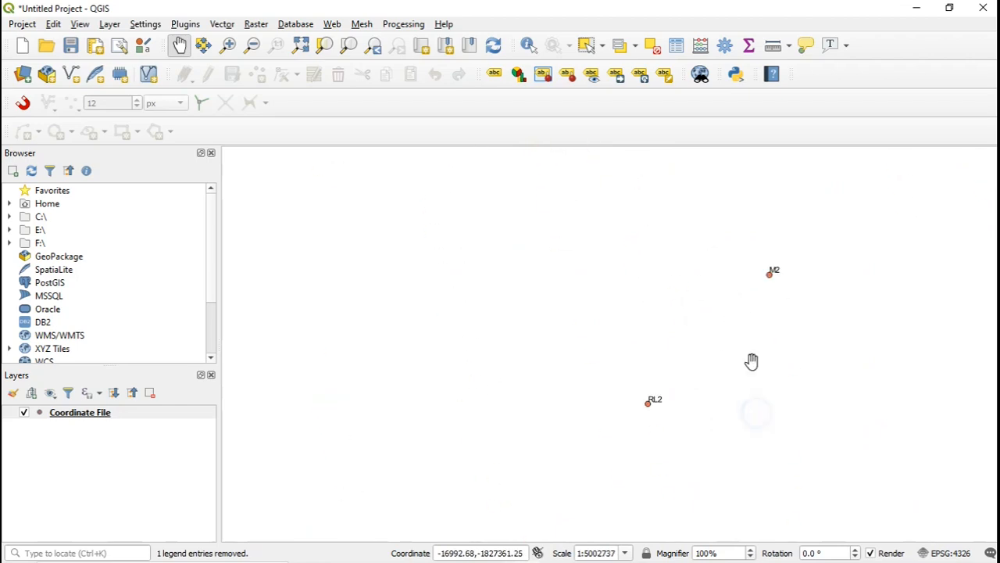
scroll(688, 250, down, 2)
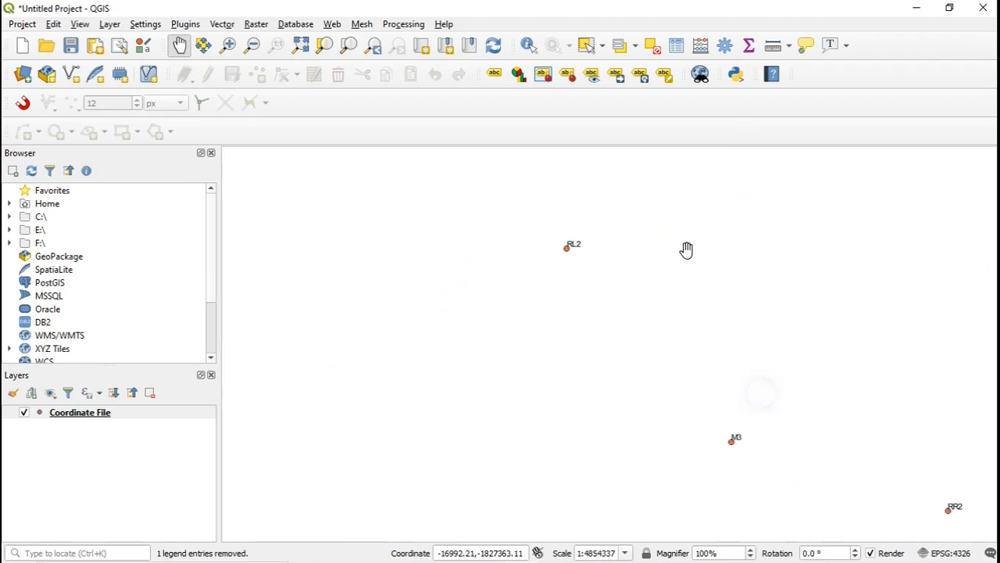
drag(736, 365, 707, 366)
scroll(734, 401, up, 2)
scroll(695, 333, down, 3)
scroll(697, 376, down, 1)
scroll(717, 453, up, 2)
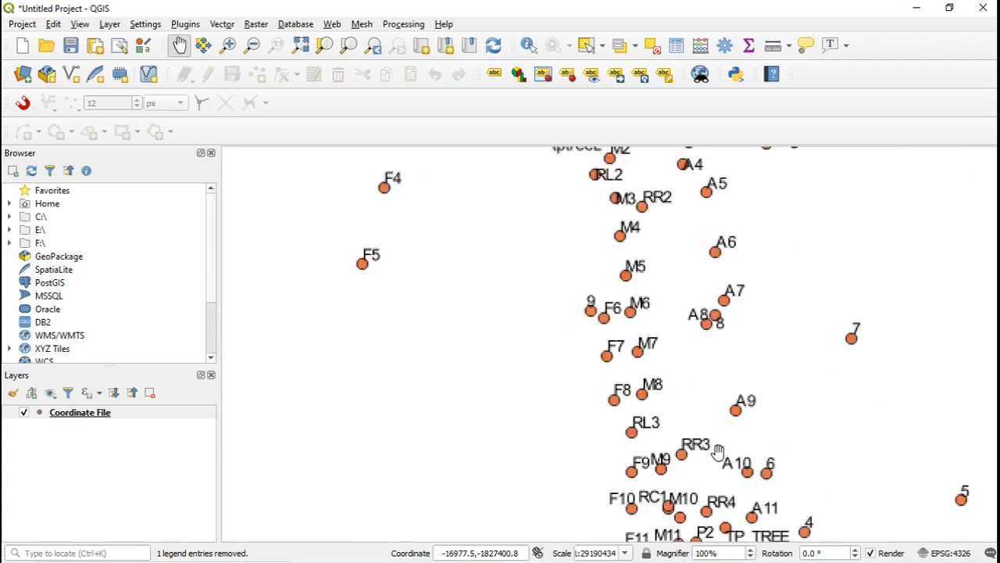
drag(726, 469, 697, 354)
scroll(675, 428, up, 2)
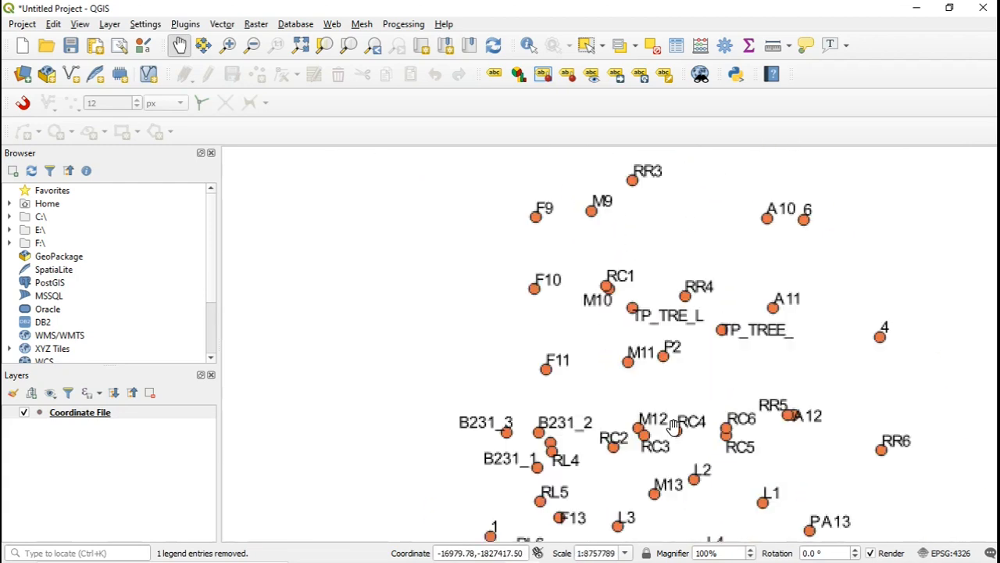
Examine the name labels from the B231 and M13 points down to F16, TP_TREE and B223_2.
drag(691, 453, 712, 305)
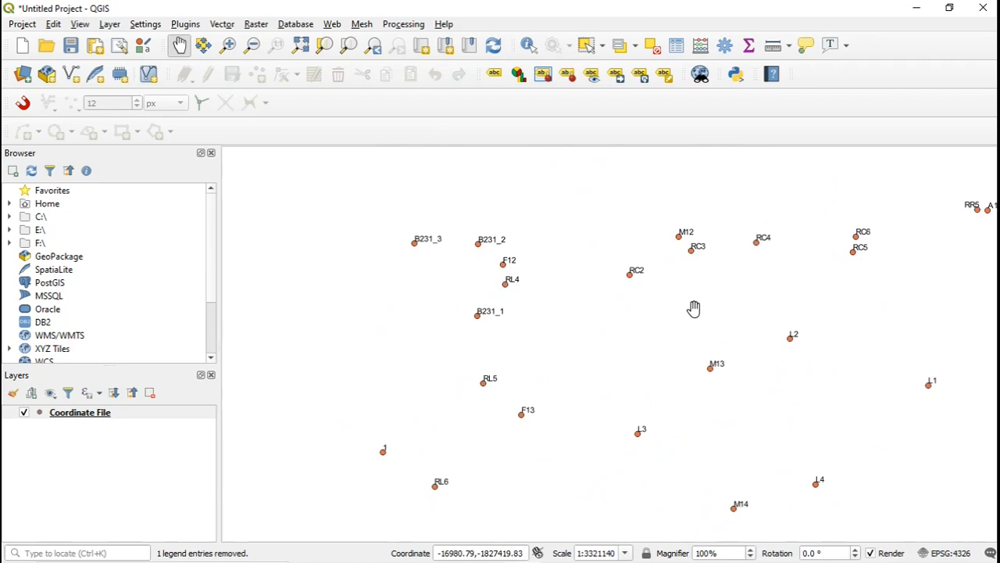
drag(538, 331, 665, 266)
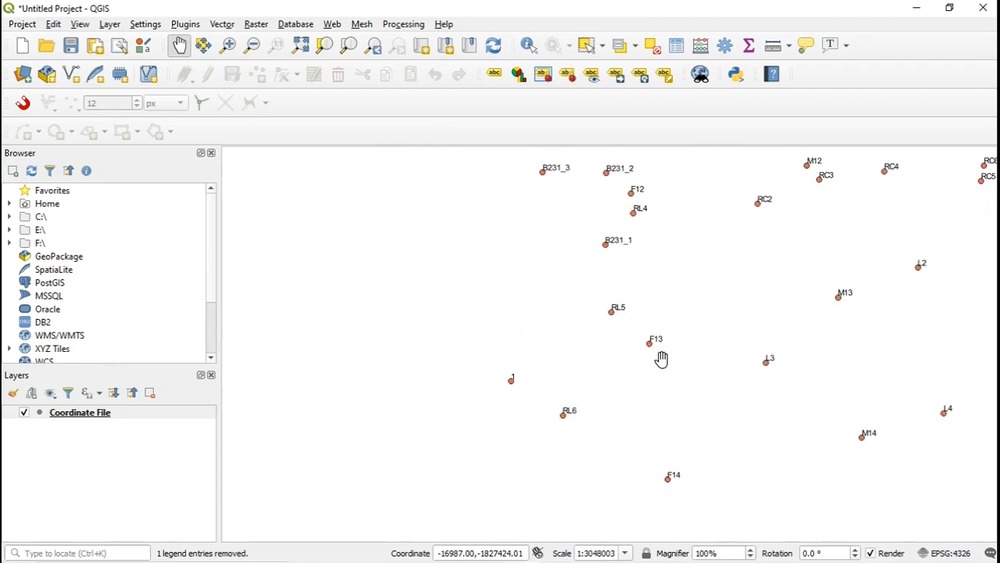
drag(809, 291, 547, 269)
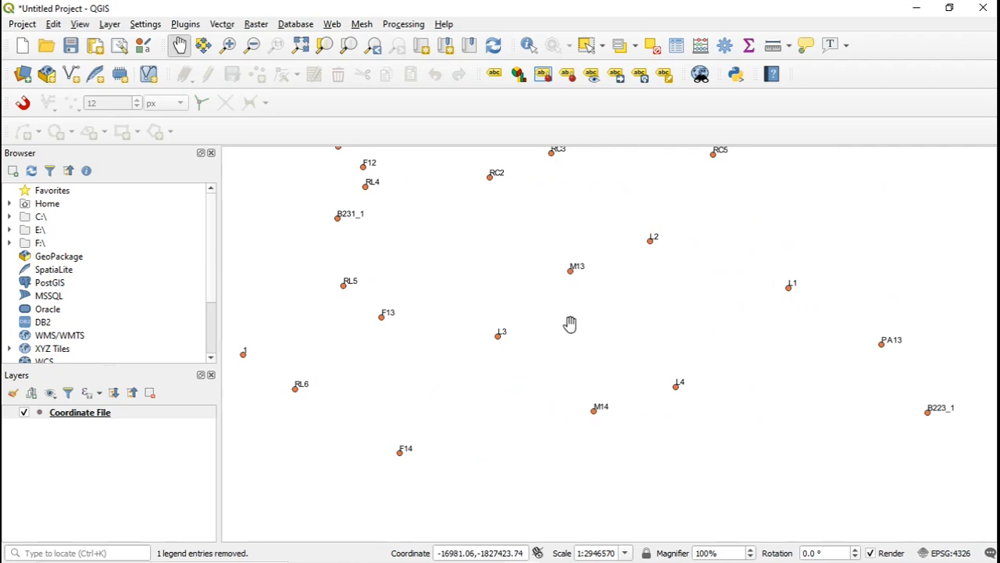
drag(554, 323, 648, 279)
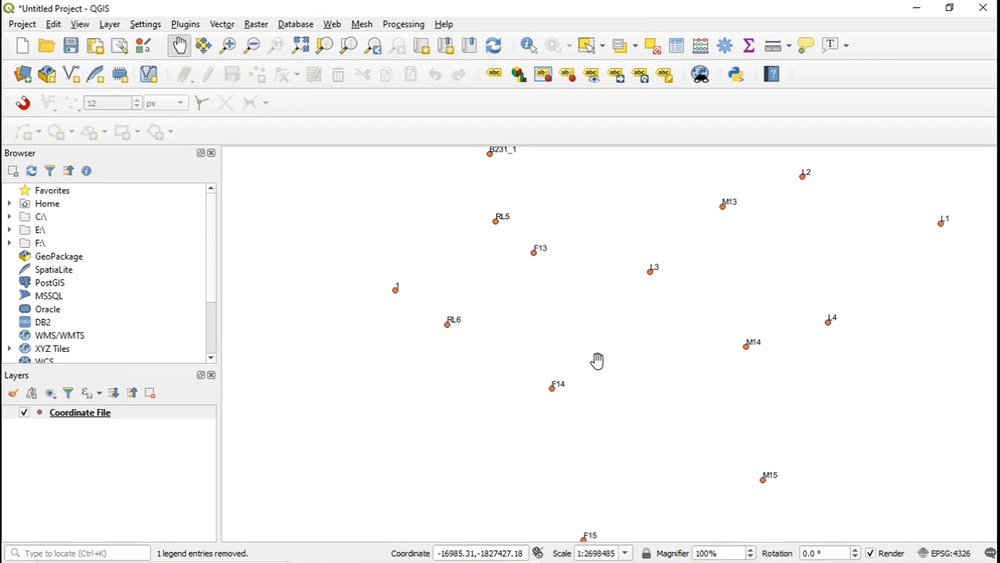
drag(598, 360, 621, 215)
drag(624, 376, 698, 227)
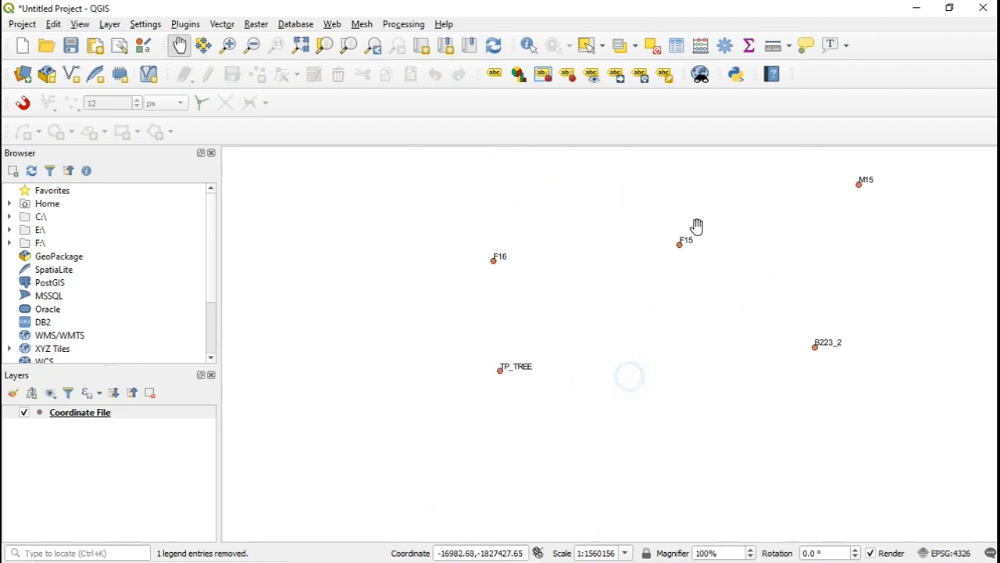
drag(657, 369, 663, 344)
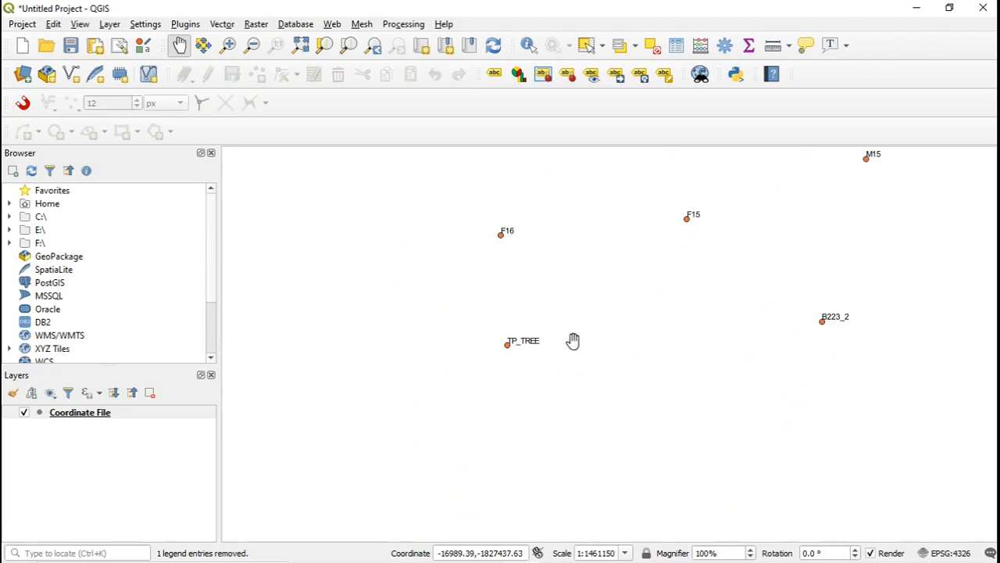
drag(570, 284, 654, 271)
scroll(654, 273, down, 2)
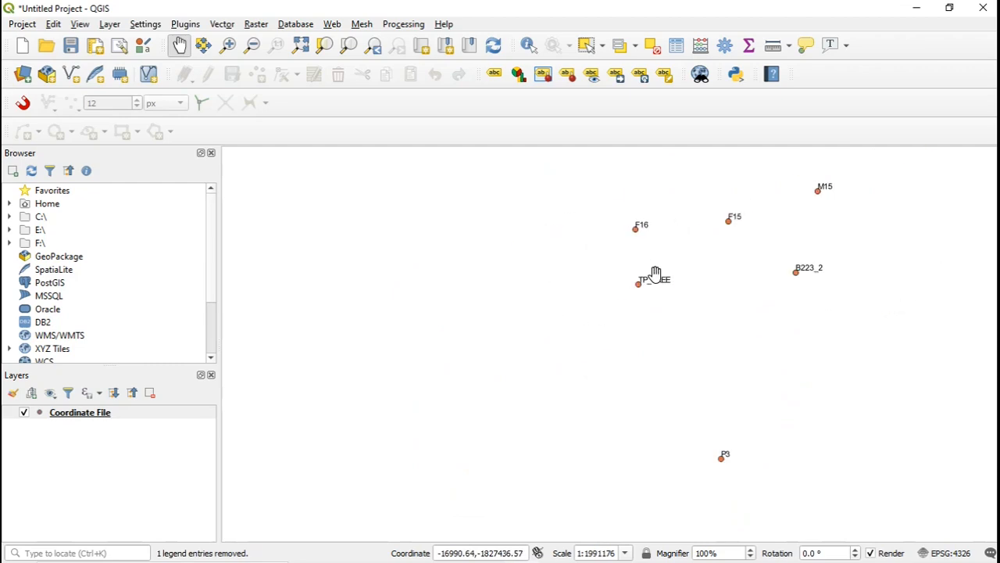
Examine the name labels around the SHADE, CARPAK and B228 points and on to the KSHADE and TREE points.
scroll(655, 279, up, 3)
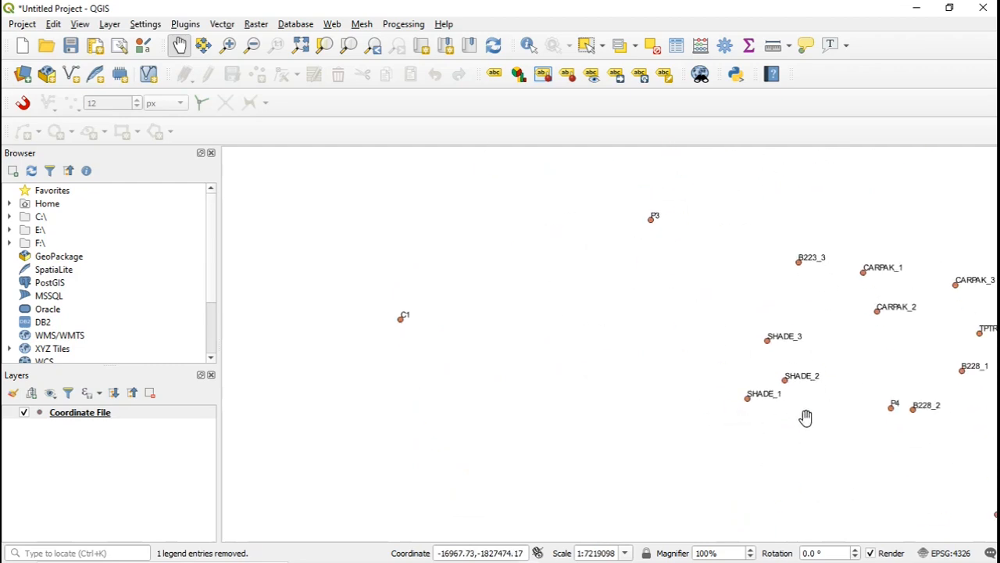
scroll(795, 401, up, 2)
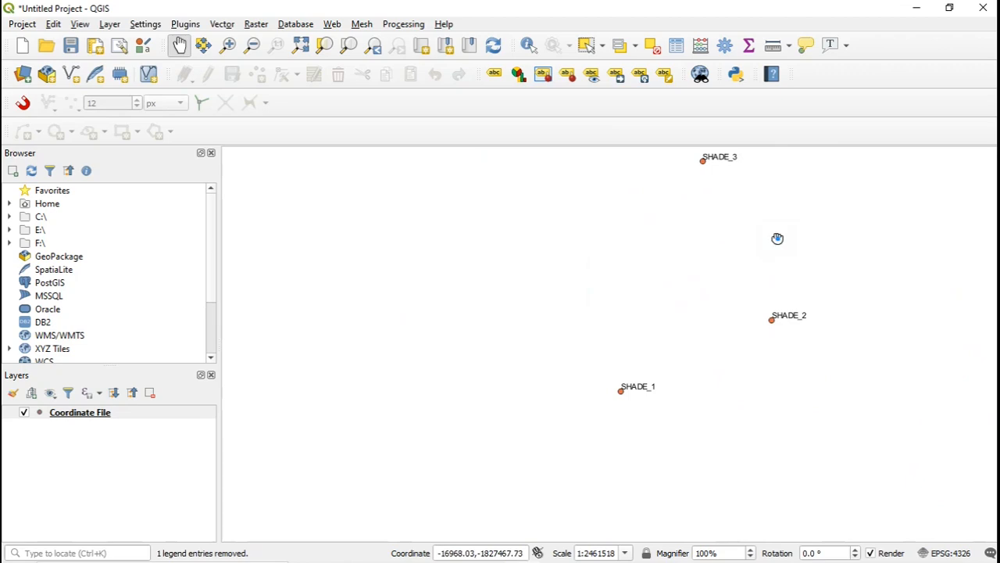
drag(777, 237, 739, 336)
drag(792, 418, 591, 395)
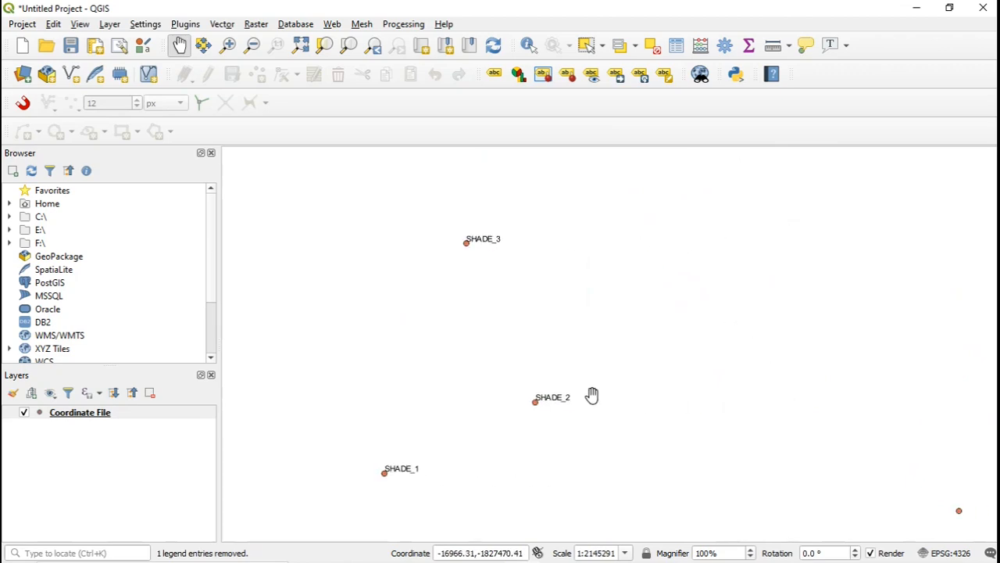
scroll(623, 379, down, 2)
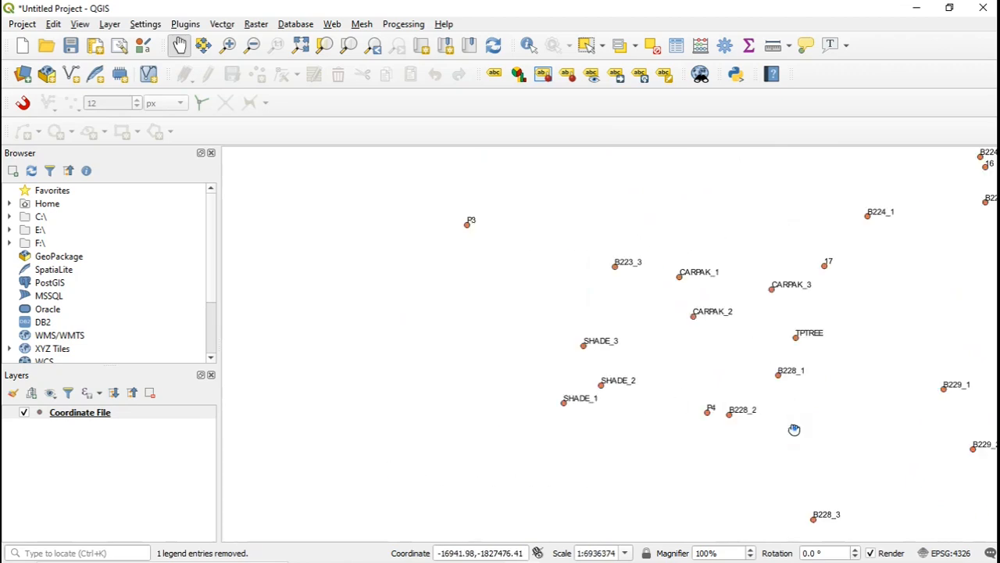
drag(792, 429, 651, 331)
drag(706, 422, 679, 305)
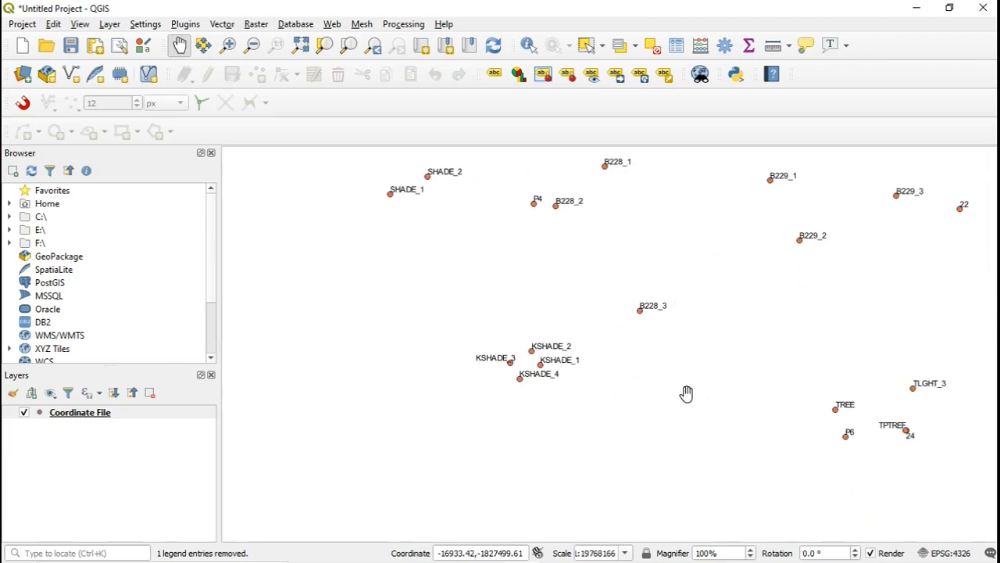